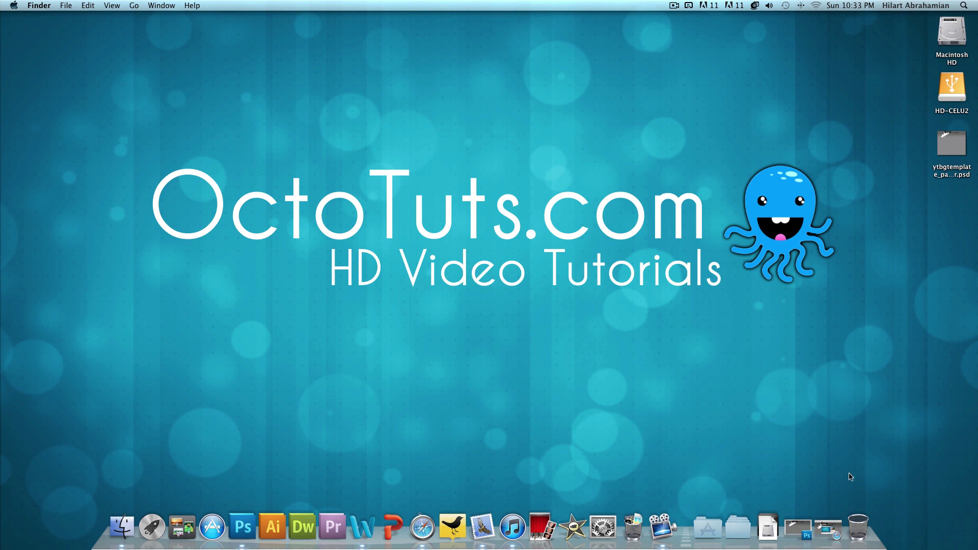
# Step: Bring Safari back and scroll through the OctoTuts channel page with its gray striped background
pyautogui.click(829, 530)
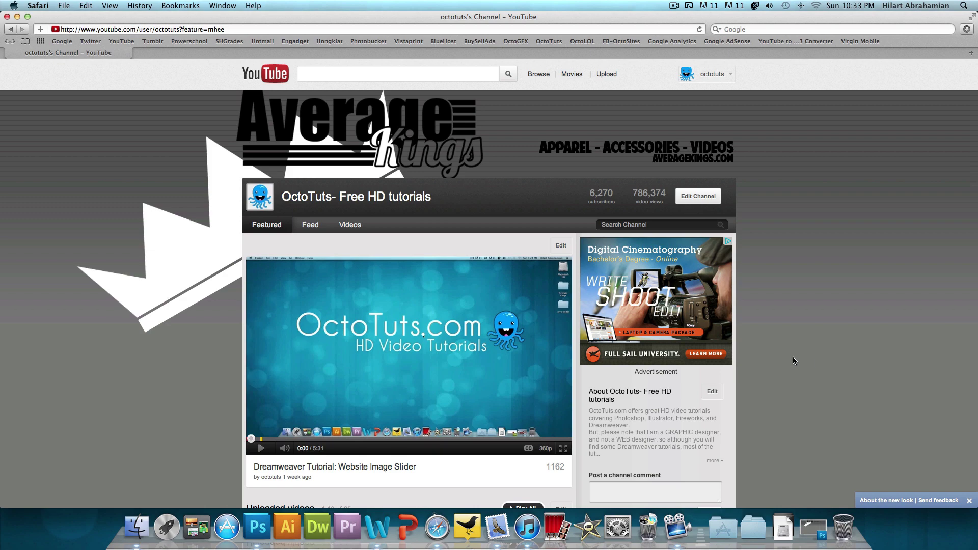
pyautogui.scroll(-10, 785, 356)
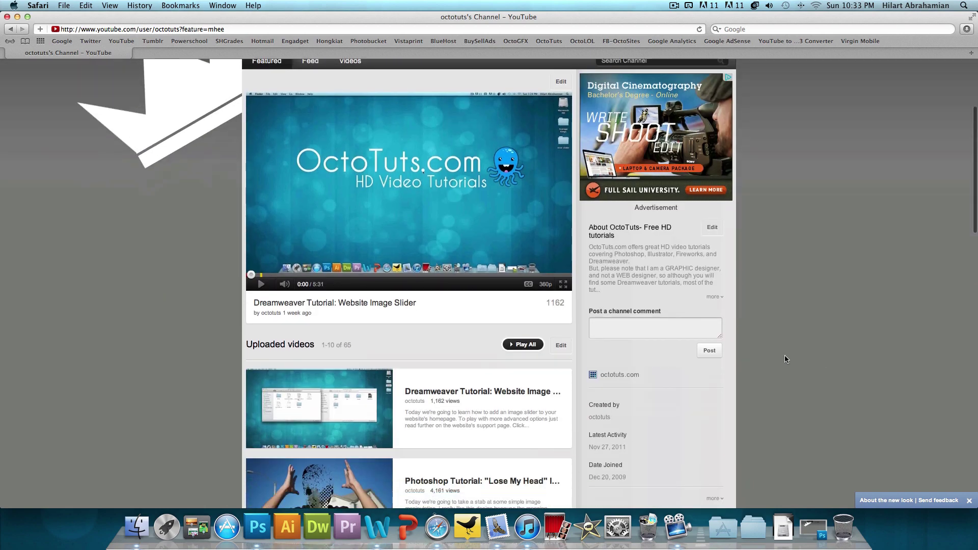
pyautogui.scroll(10, 785, 356)
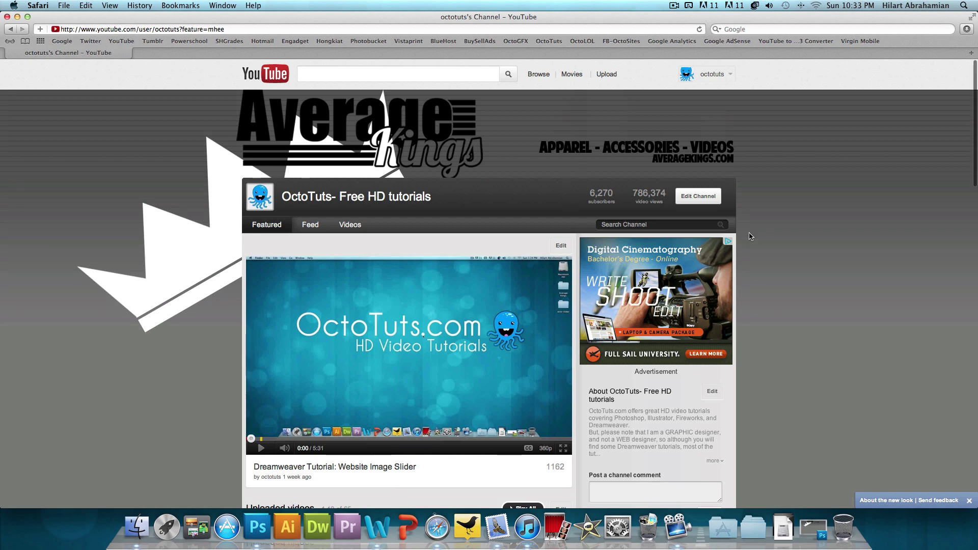
pyautogui.click(705, 203)
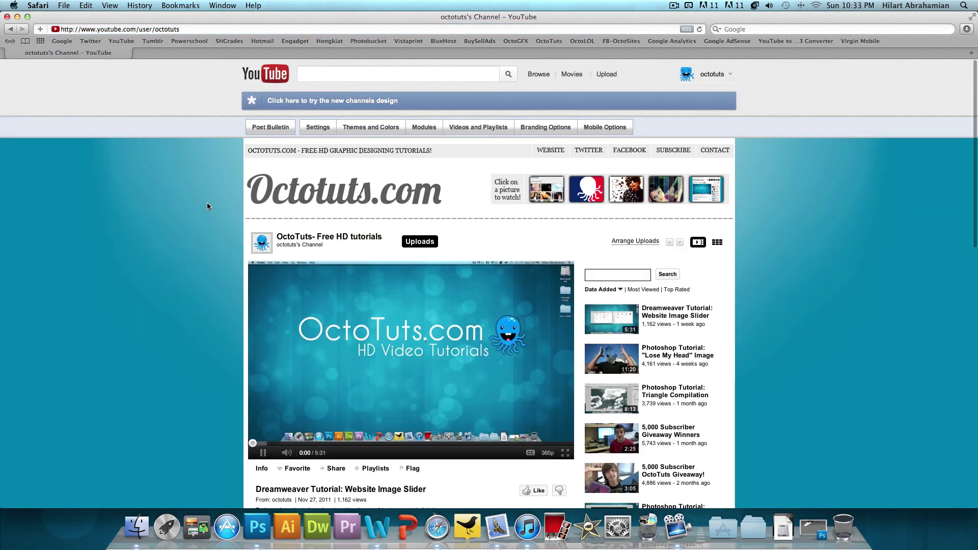
pyautogui.click(305, 321)
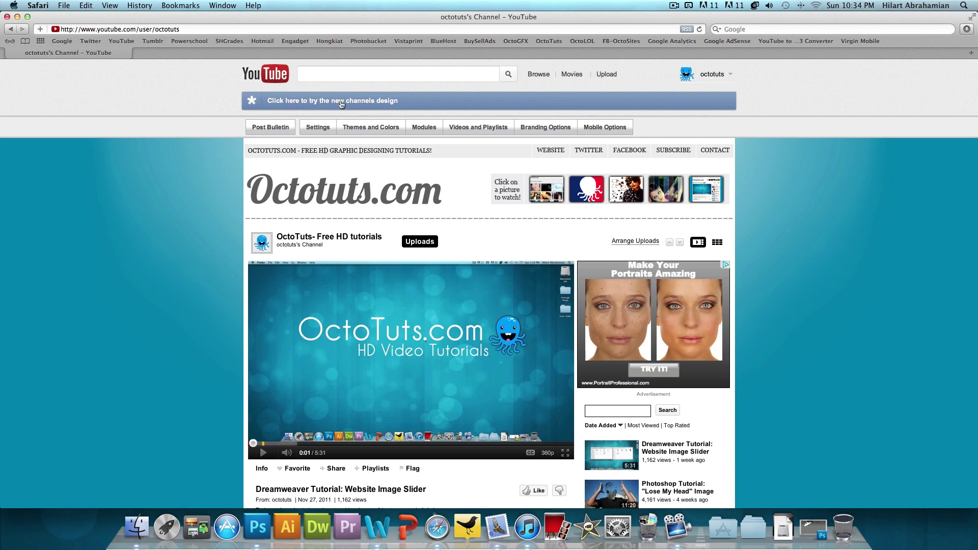
pyautogui.click(376, 101)
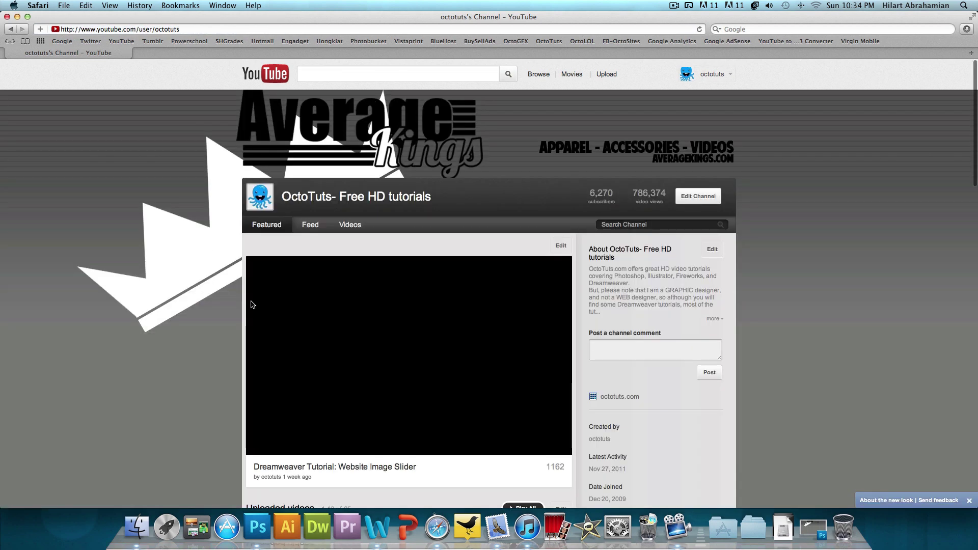
pyautogui.click(254, 449)
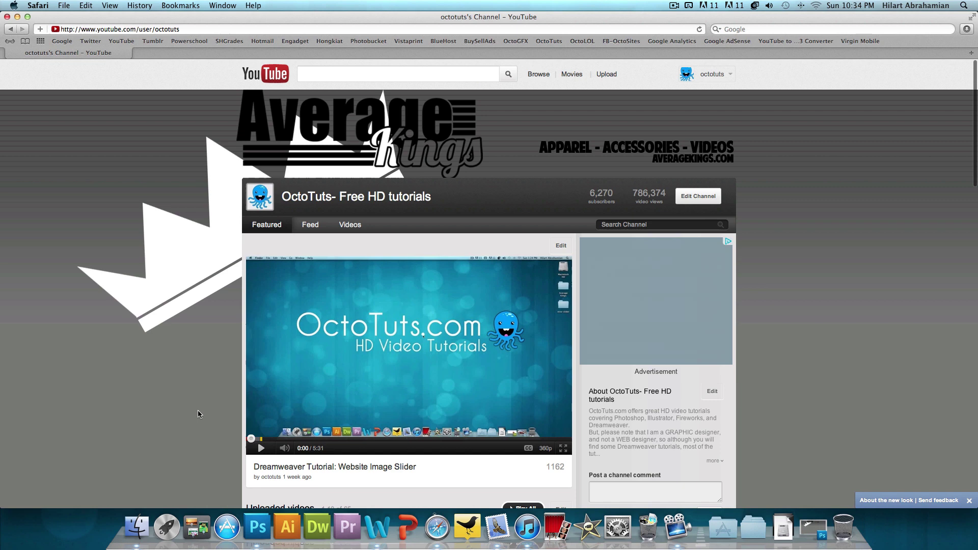
pyautogui.scroll(-10, 194, 398)
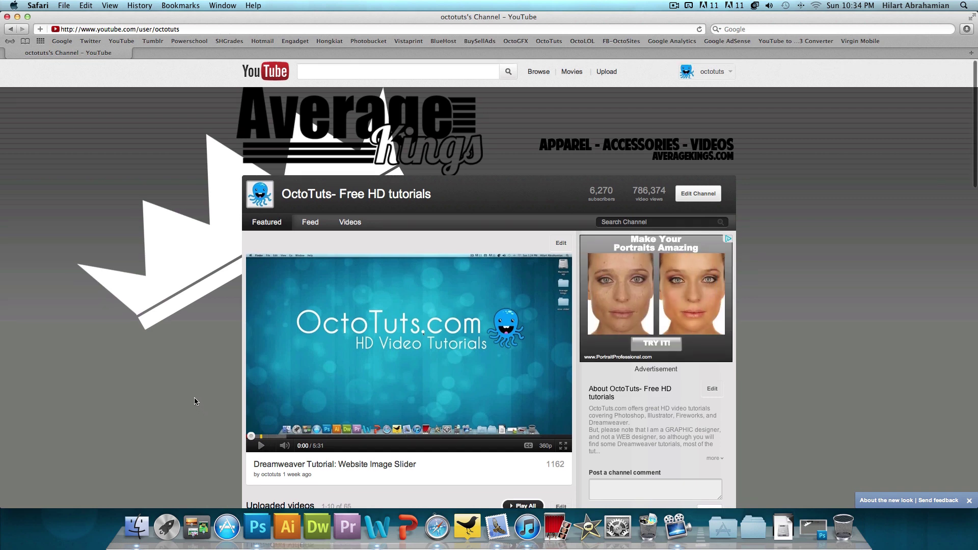
pyautogui.scroll(10, 194, 398)
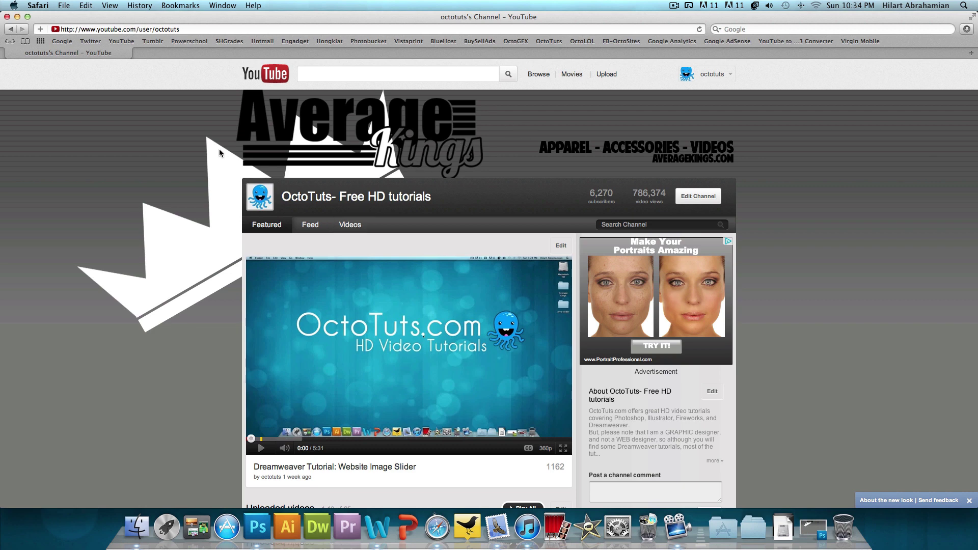
# Step: Load youtube.com/averagekings in a new tab and pause its featured video
pyautogui.press('super+alt+1')
pyautogui.write('youtube.com/')
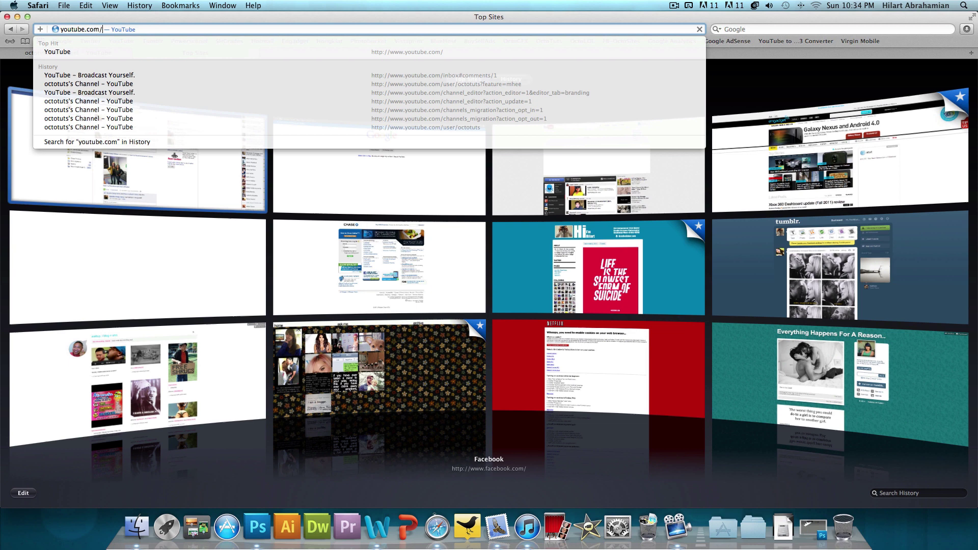
pyautogui.write('averagekings')
pyautogui.press('Return')
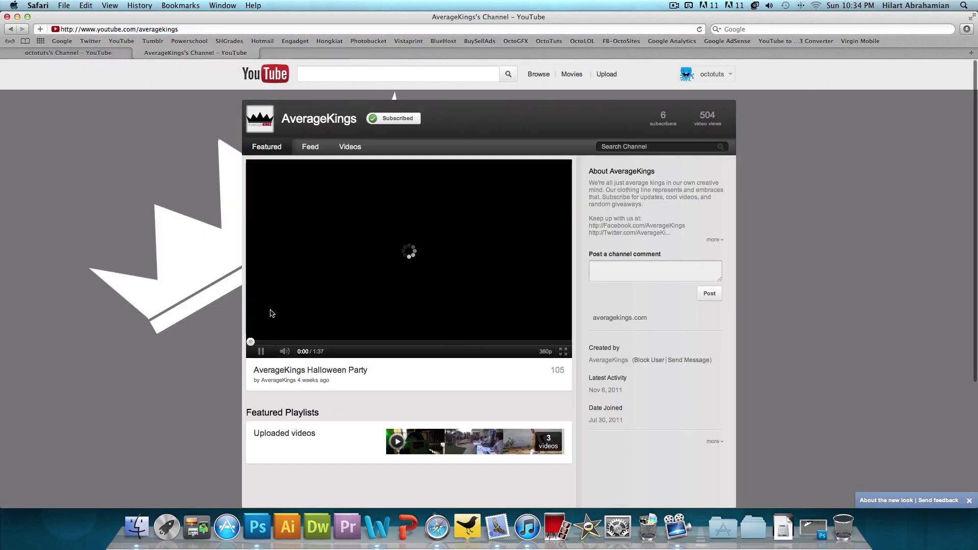
pyautogui.click(261, 352)
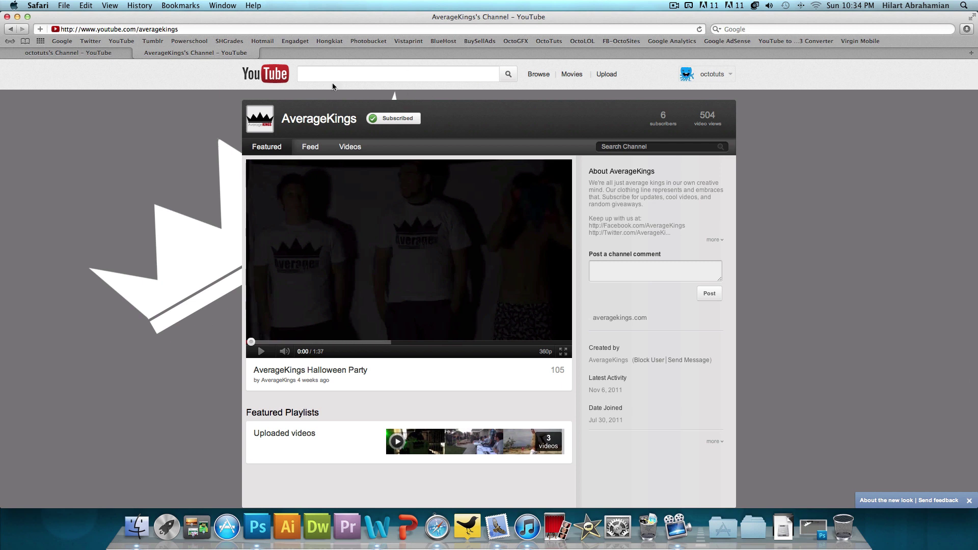
# Step: Compare the OctoTuts and AverageKings channel tabs, then restore the ytbgtemplate_partner.psd Photoshop document
pyautogui.click(88, 54)
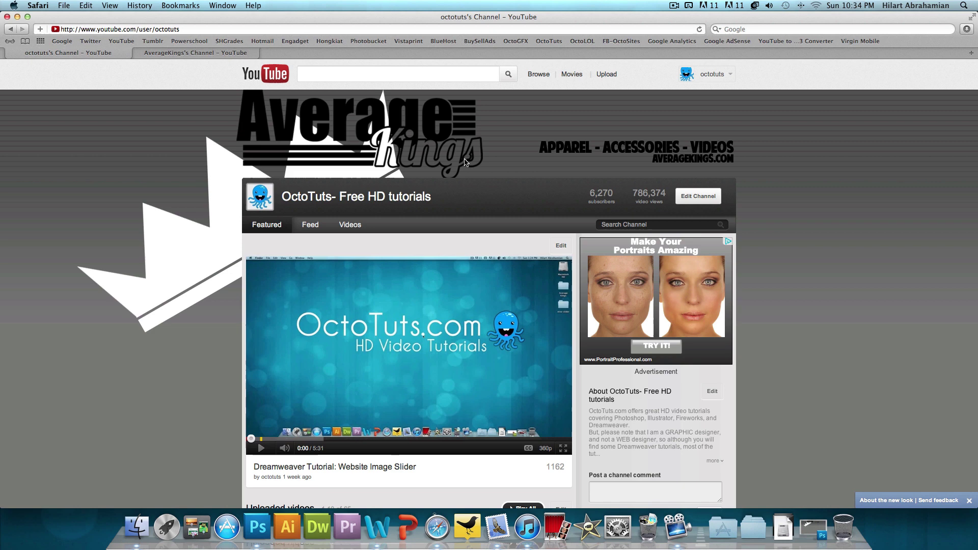
pyautogui.click(200, 53)
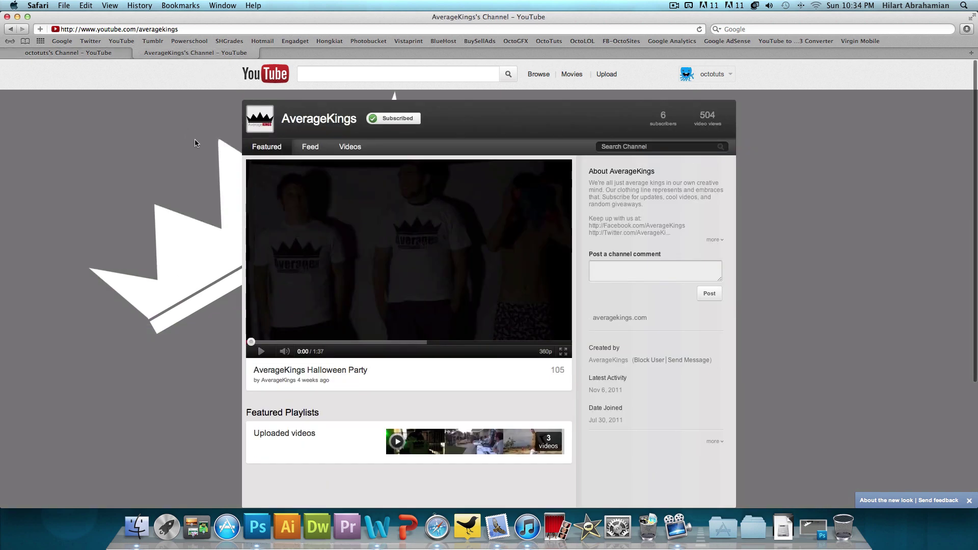
pyautogui.click(99, 54)
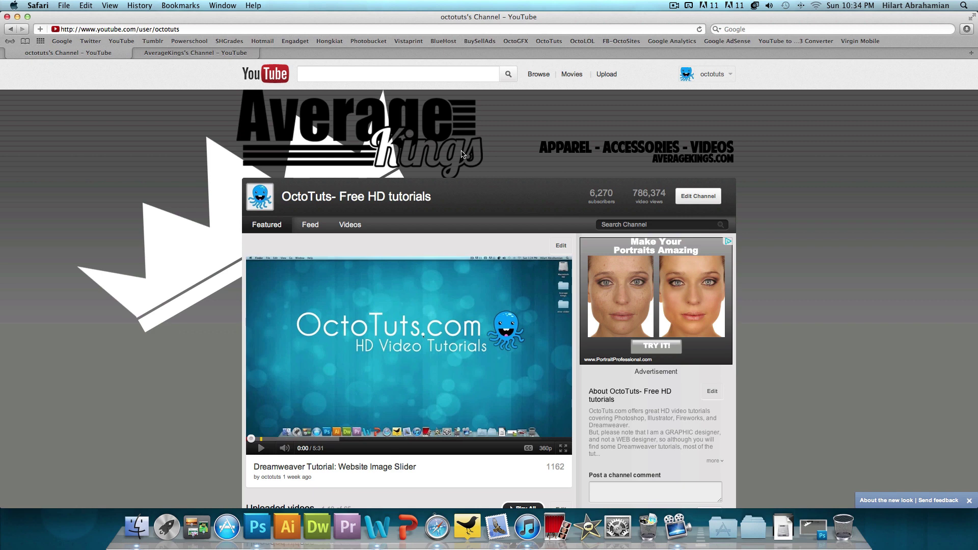
pyautogui.click(814, 529)
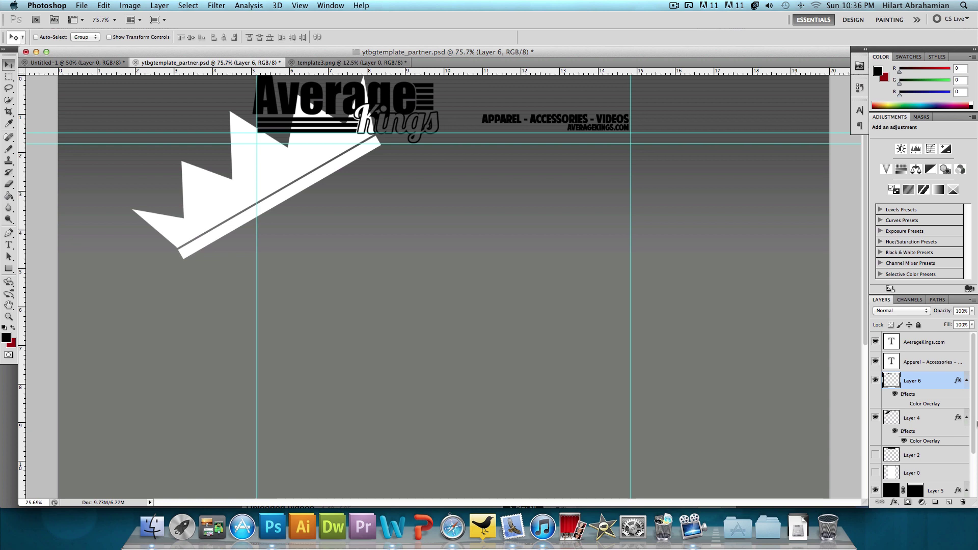
# Step: Delete the layers from the AverageKings.com text down to Layer 5
pyautogui.click(916, 342)
pyautogui.scroll(-3, 920, 379)
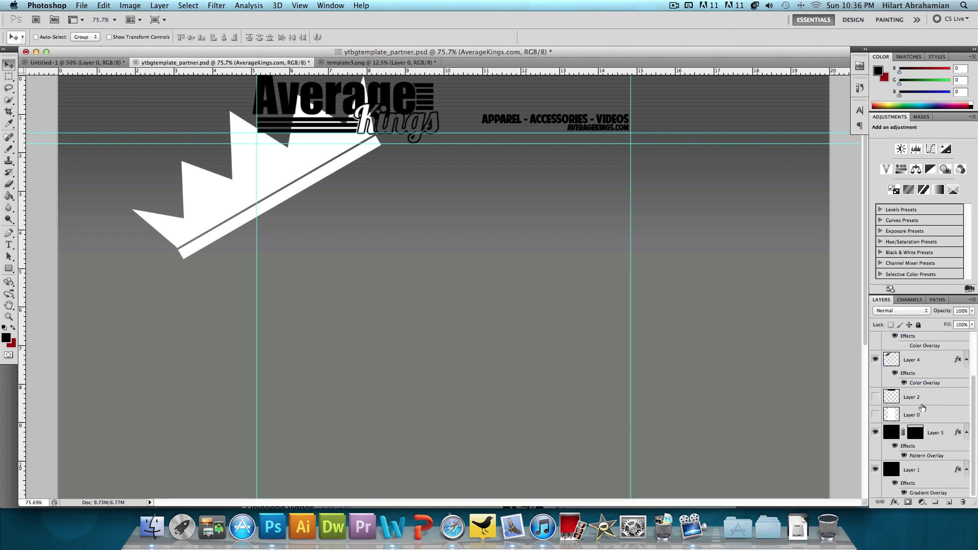
pyautogui.keyDown('shift'); pyautogui.click(936, 434); pyautogui.keyUp('shift')
pyautogui.moveTo(936, 434); pyautogui.dragTo(964, 501)
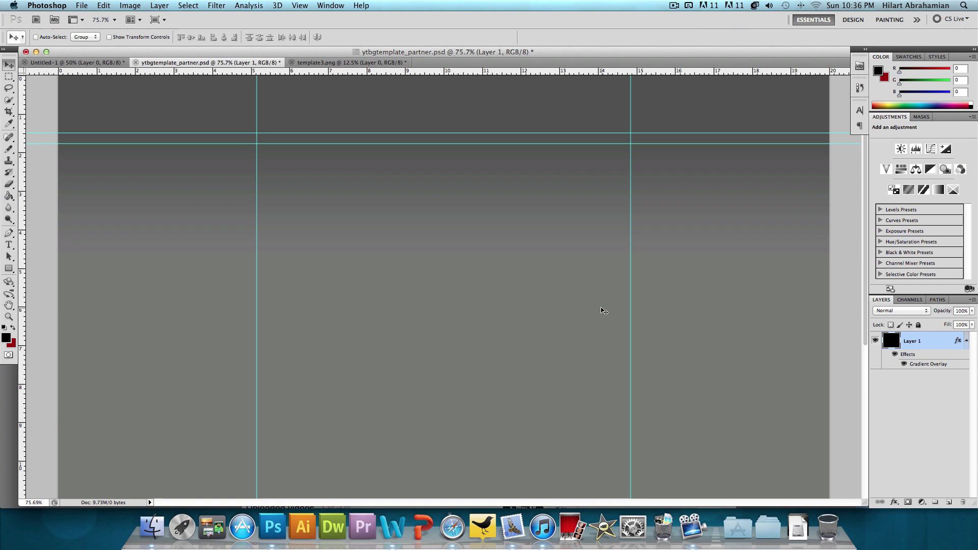
# Step: Change the left colour stop of Layer 1's Gradient Overlay to #767676
pyautogui.doubleClick(936, 346)
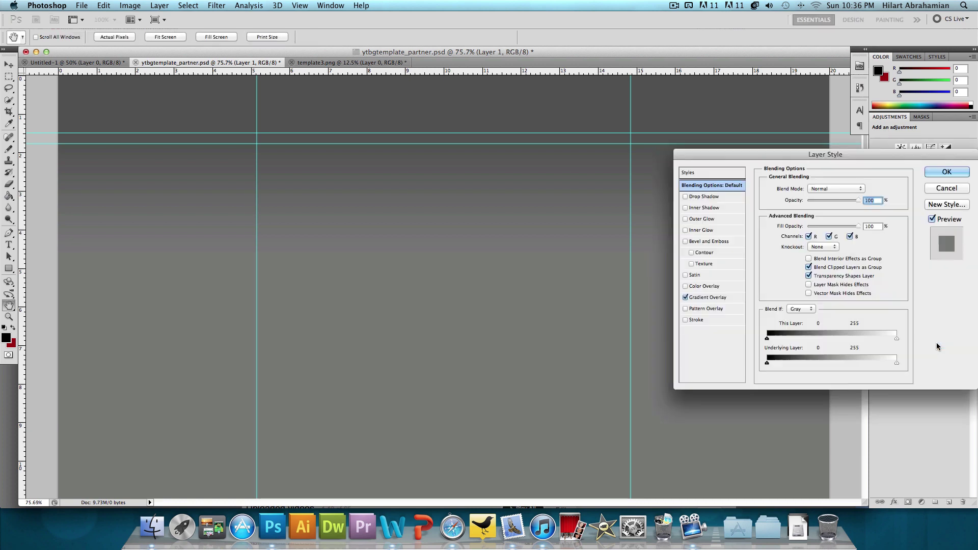
pyautogui.click(707, 300)
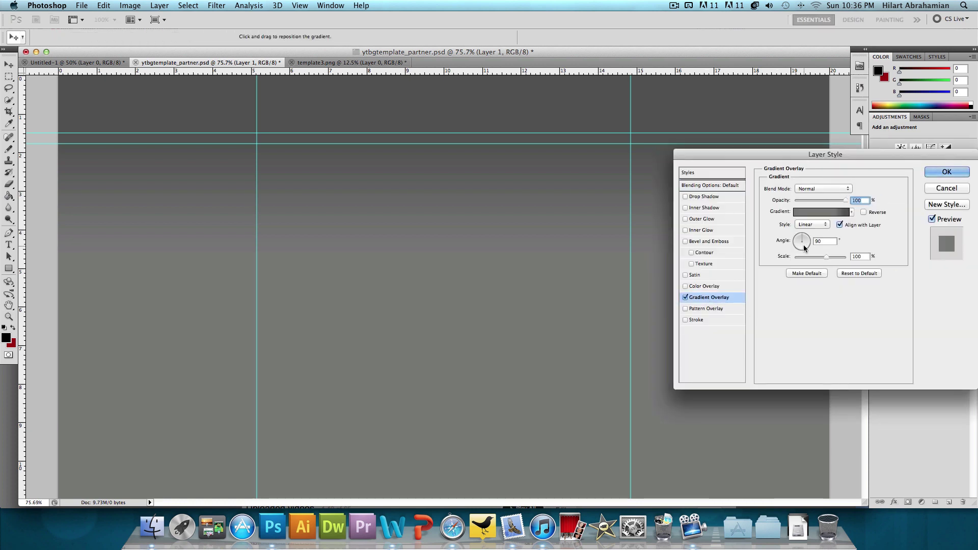
pyautogui.click(808, 213)
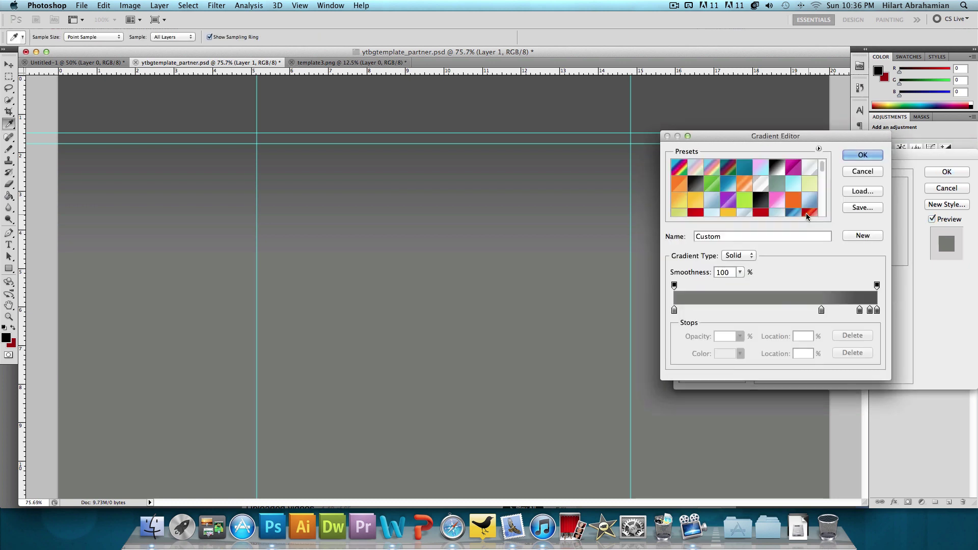
pyautogui.click(675, 310)
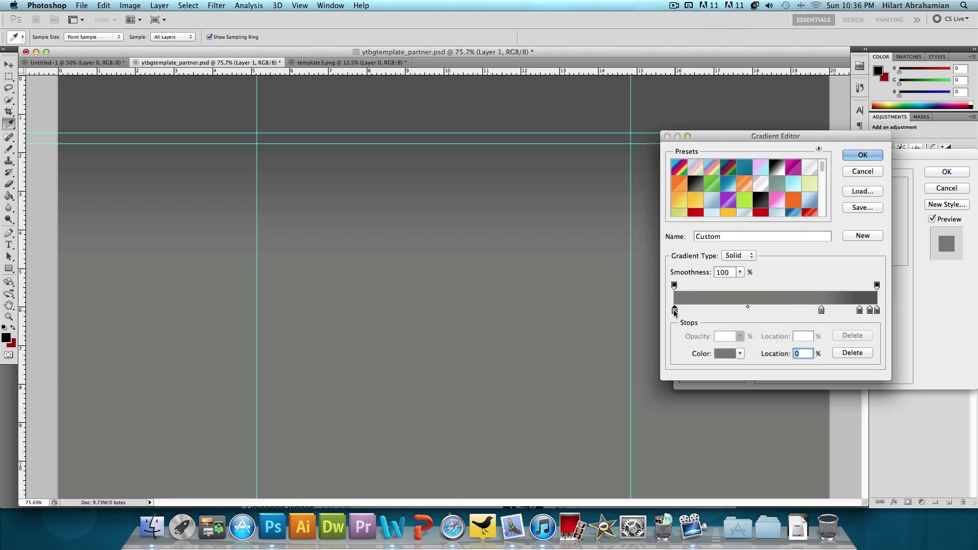
pyautogui.click(722, 354)
pyautogui.moveTo(697, 313); pyautogui.dragTo(613, 313)
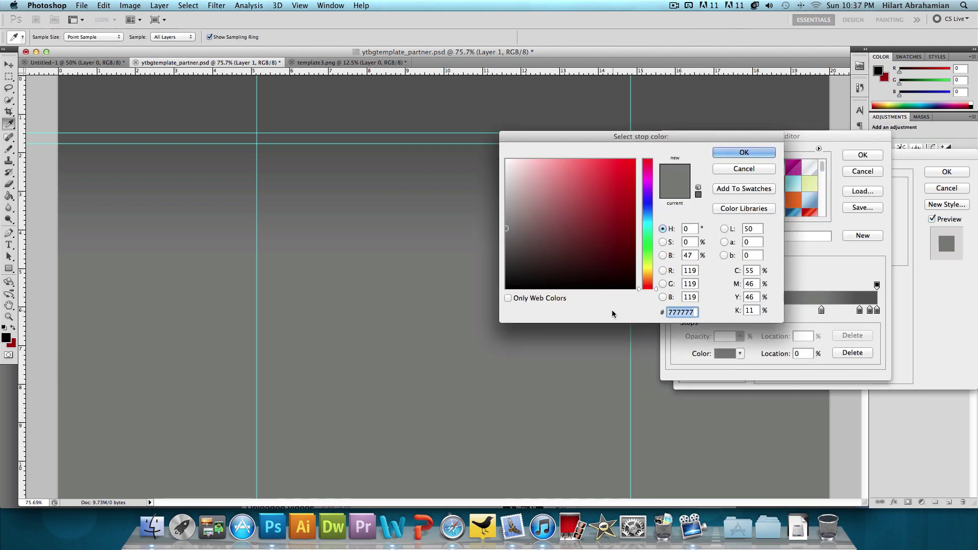
pyautogui.write('767676')
pyautogui.press('Return')
# Step: Keep the dark 92% stop colour and apply the updated gradient overlay
pyautogui.click(861, 310)
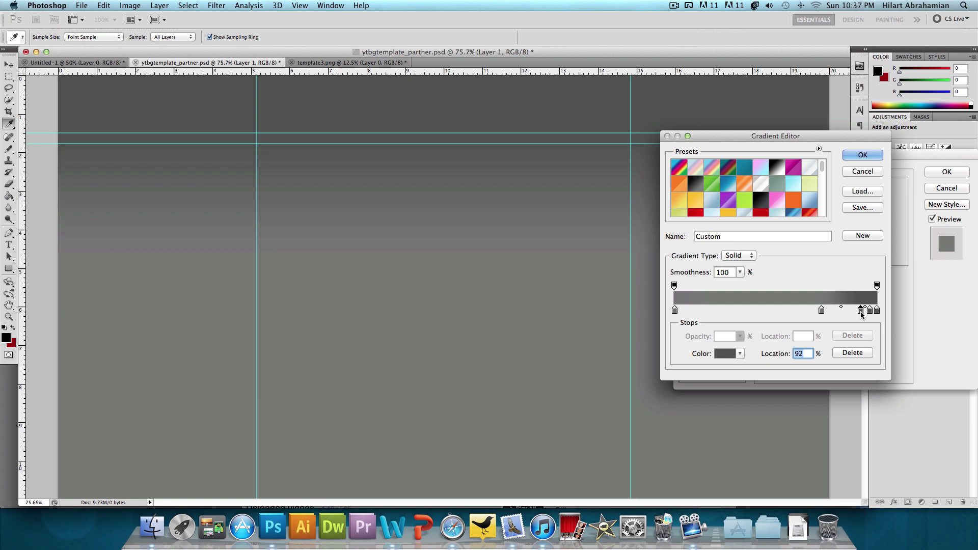
pyautogui.click(734, 352)
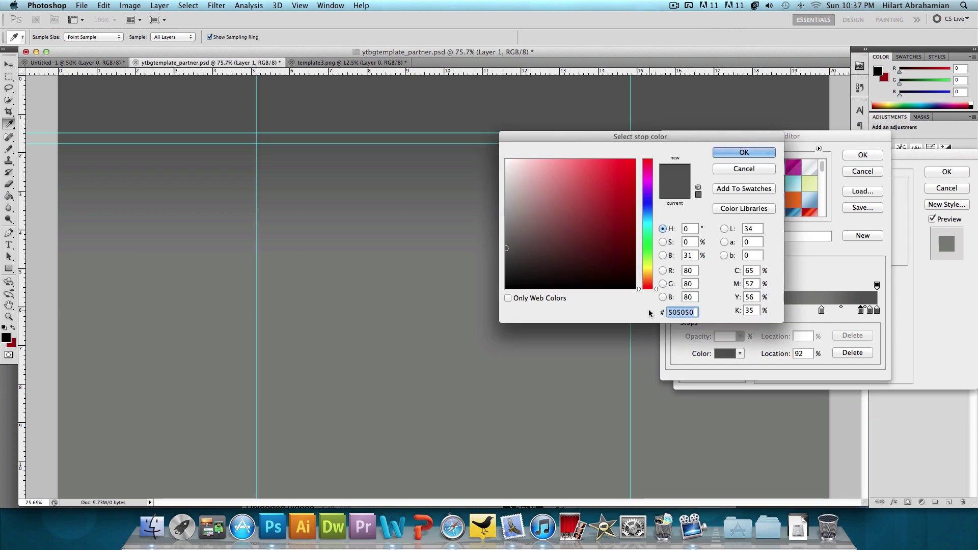
pyautogui.click(749, 153)
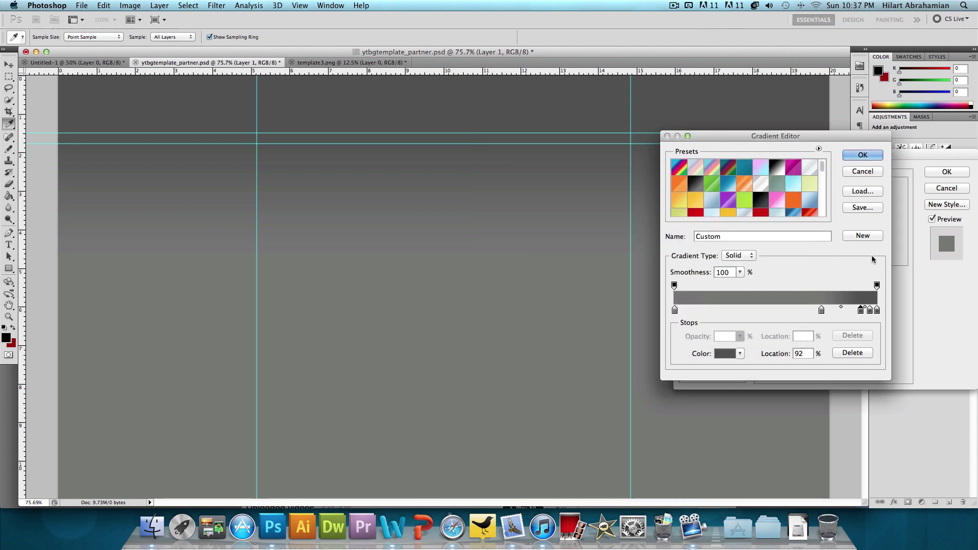
pyautogui.click(863, 155)
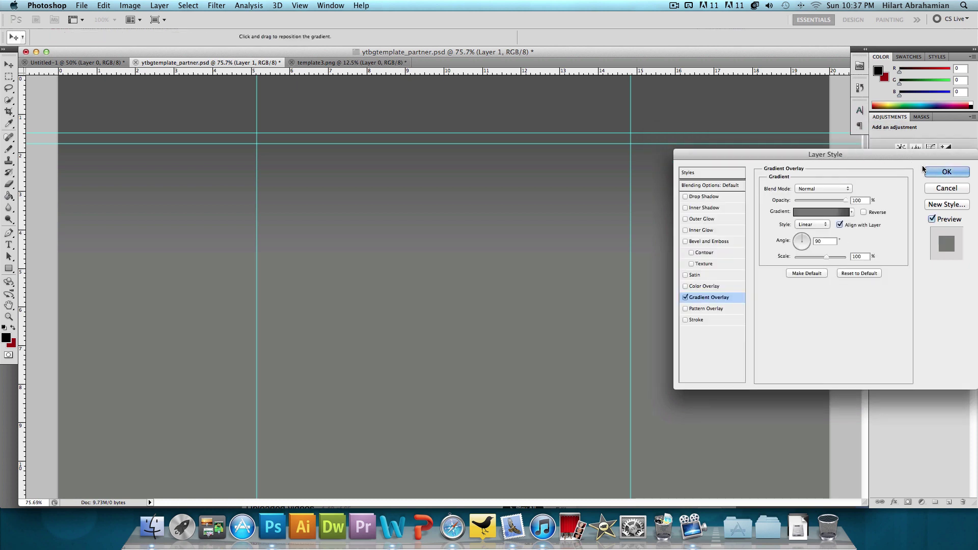
pyautogui.click(938, 172)
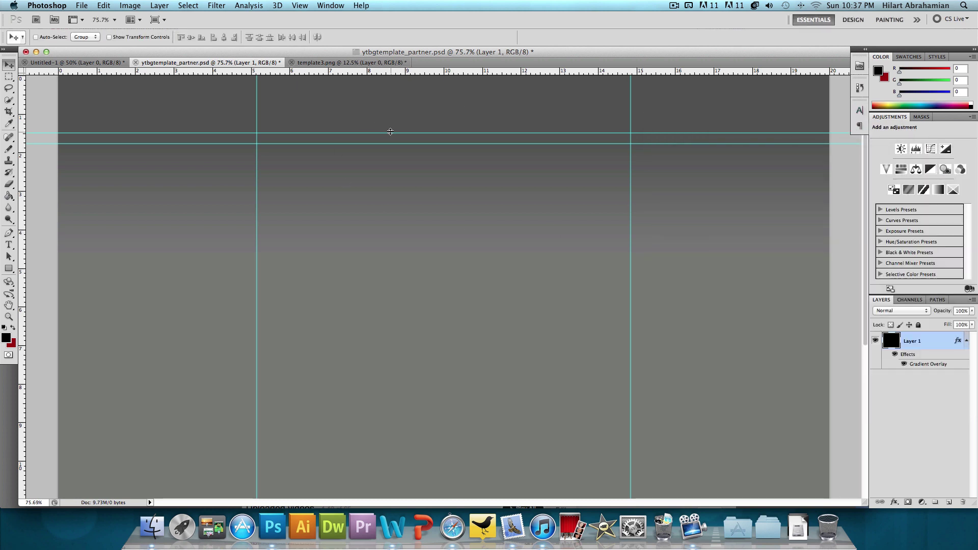
# Step: Create a new 1 px wide by 10 px high document, Untitled-2
pyautogui.click(102, 62)
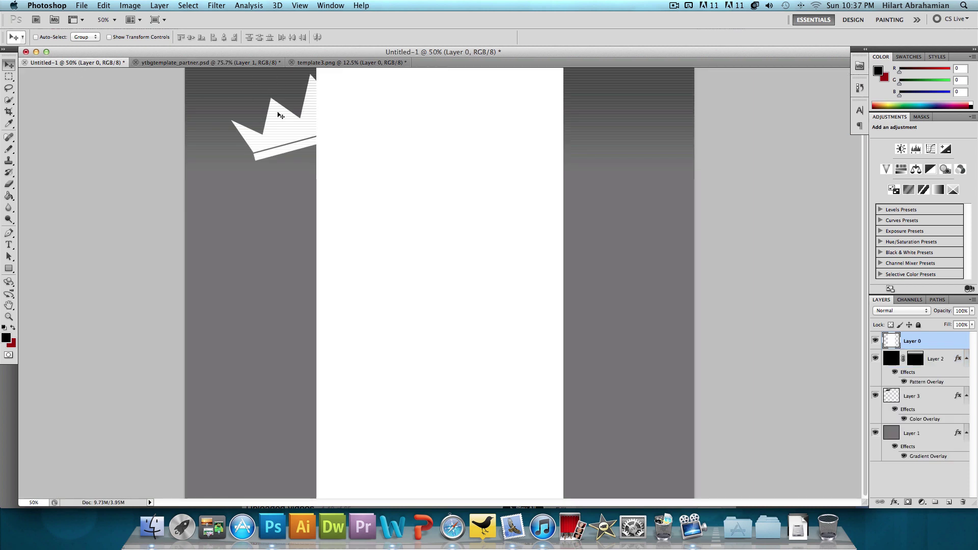
pyautogui.click(203, 62)
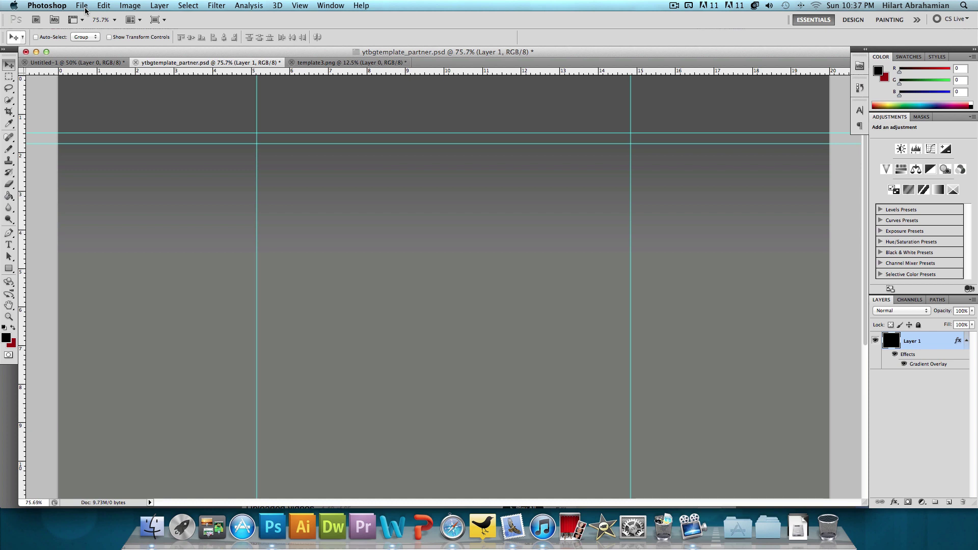
pyautogui.click(83, 6)
pyautogui.click(89, 18)
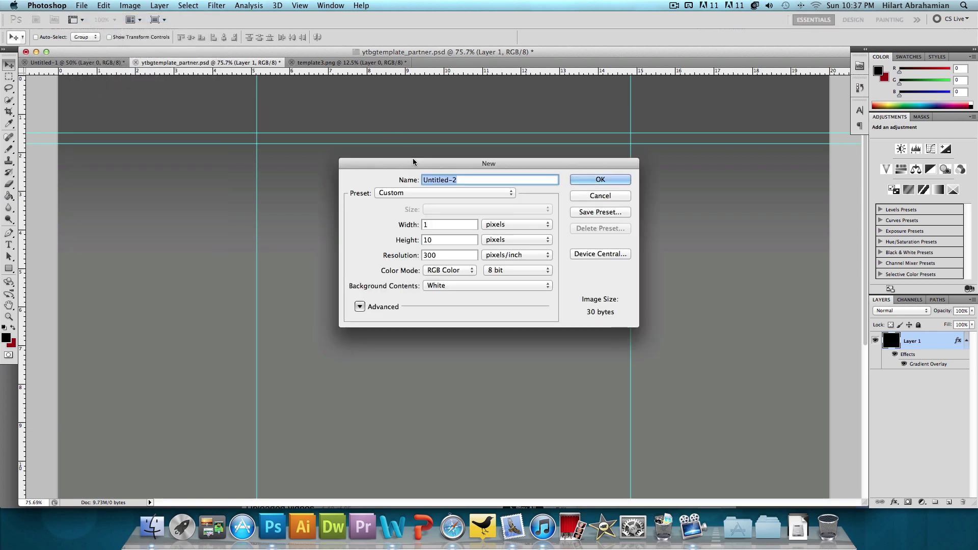
pyautogui.click(450, 220)
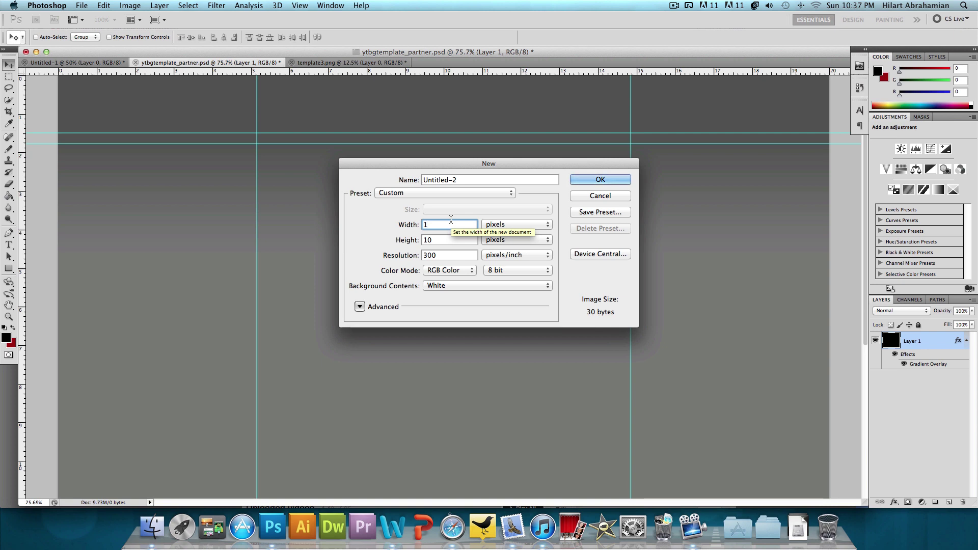
pyautogui.click(595, 181)
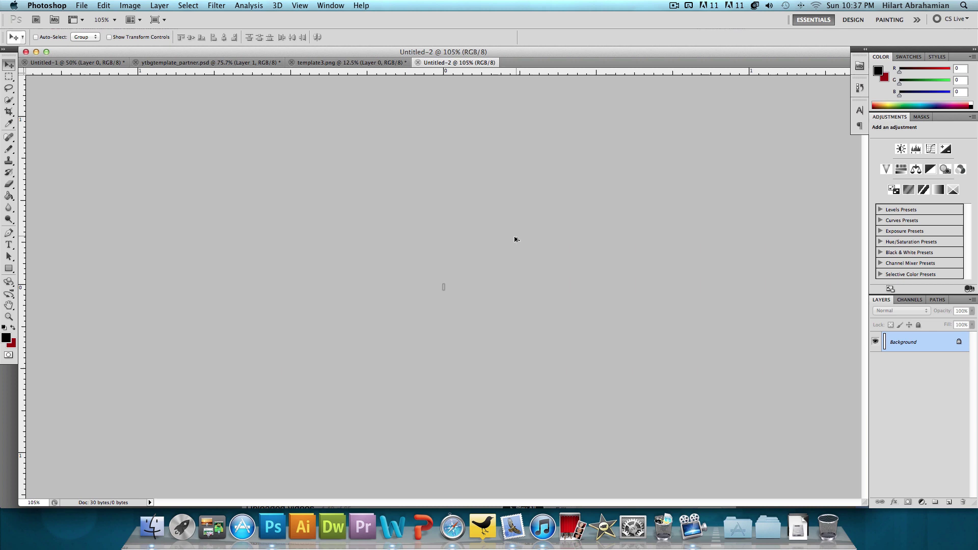
# Step: Zoom in, convert the Background to Layer 0, and erase the strip's bottom pixels
pyautogui.scroll(10, 443, 297)
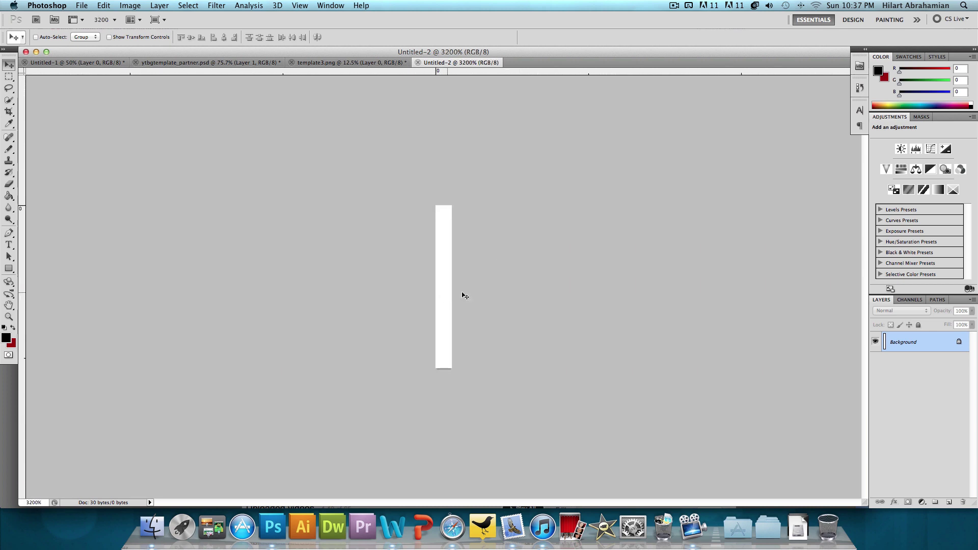
pyautogui.doubleClick(938, 349)
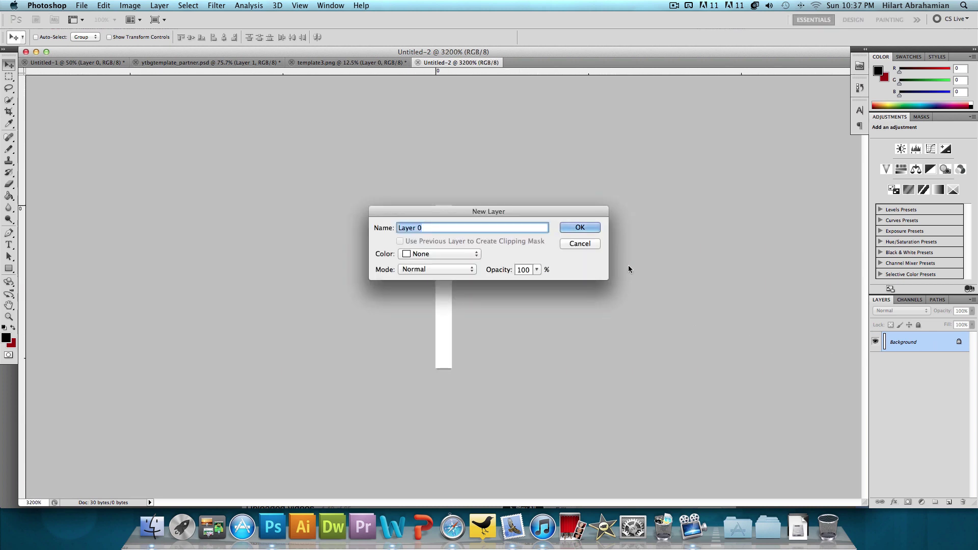
pyautogui.click(591, 228)
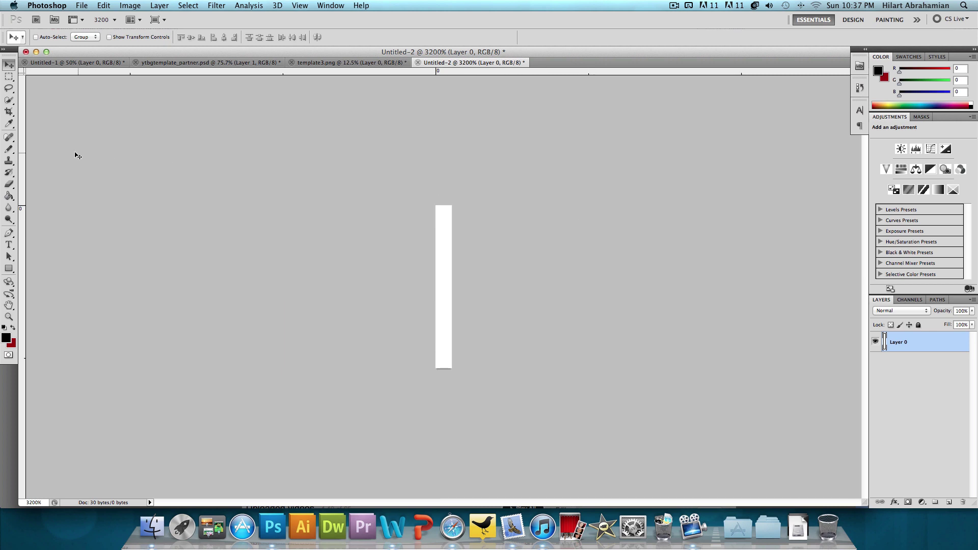
pyautogui.click(9, 184)
pyautogui.click(444, 448)
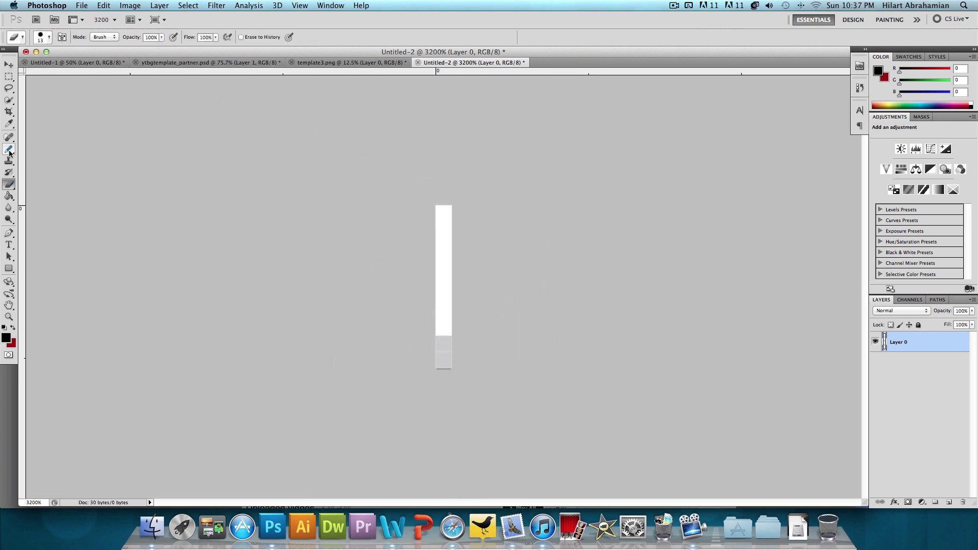
# Step: Paint the top two pixels of the strip black with the Pencil tool
pyautogui.moveTo(9, 152); pyautogui.dragTo(68, 150)
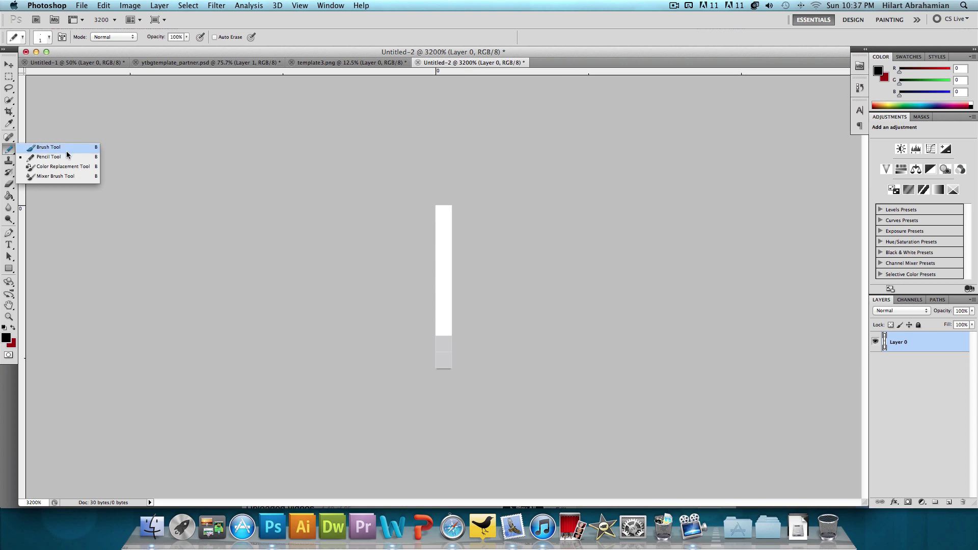
pyautogui.click(60, 156)
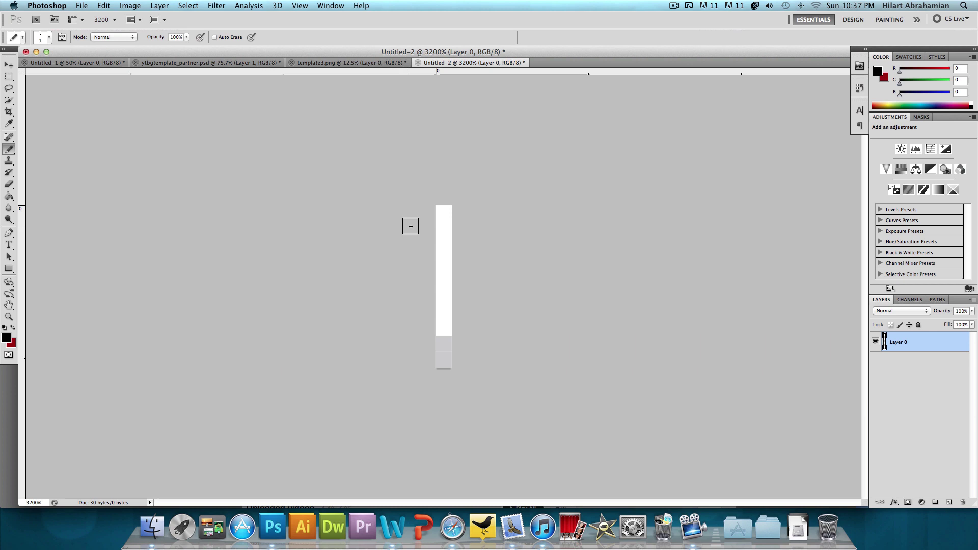
pyautogui.click(444, 214)
pyautogui.click(444, 230)
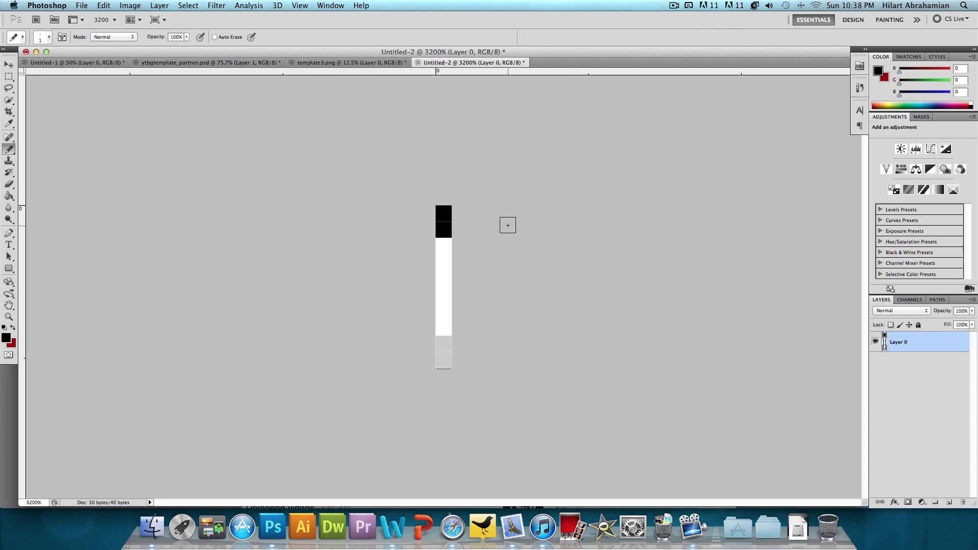
pyautogui.click(106, 5)
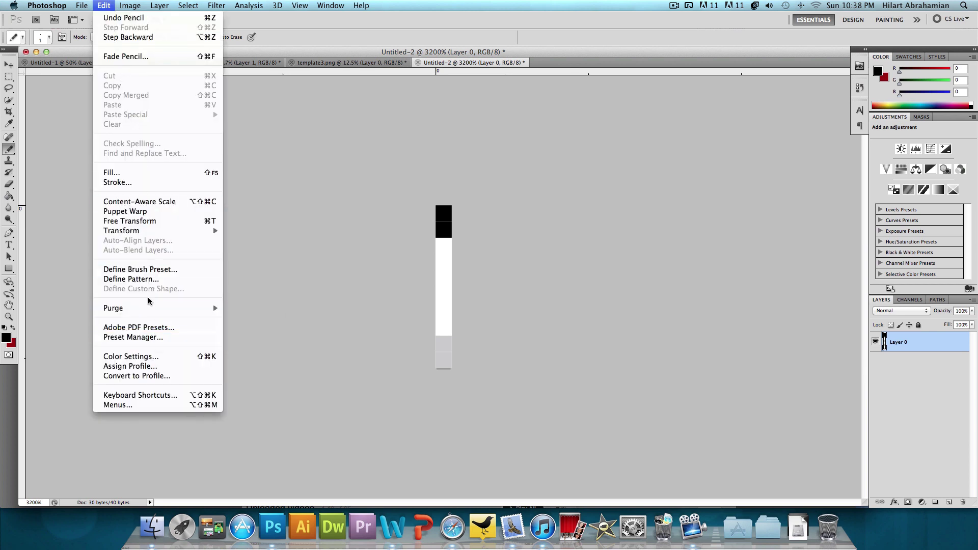
# Step: Define the black-and-white strip as a new pattern named 'stripes'
pyautogui.click(152, 280)
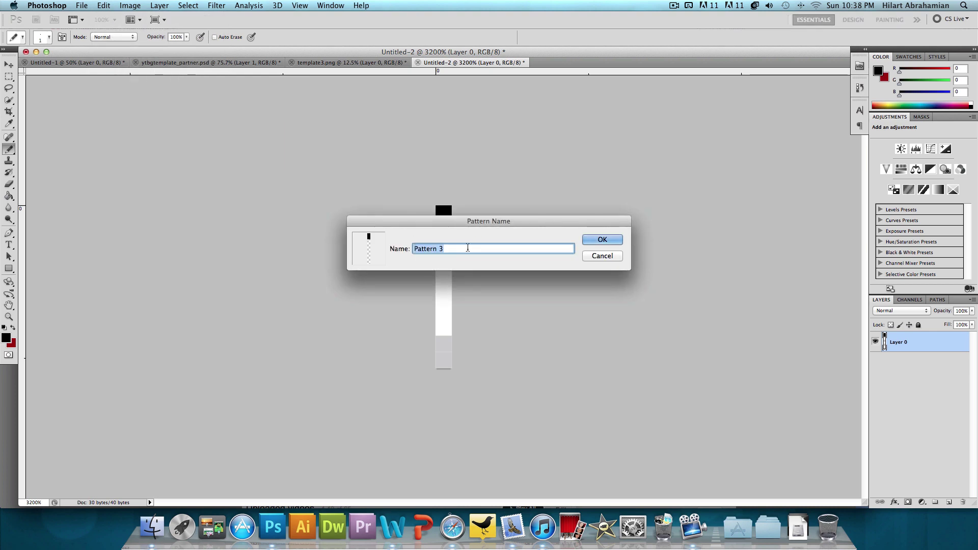
pyautogui.write('stripes')
pyautogui.click(596, 241)
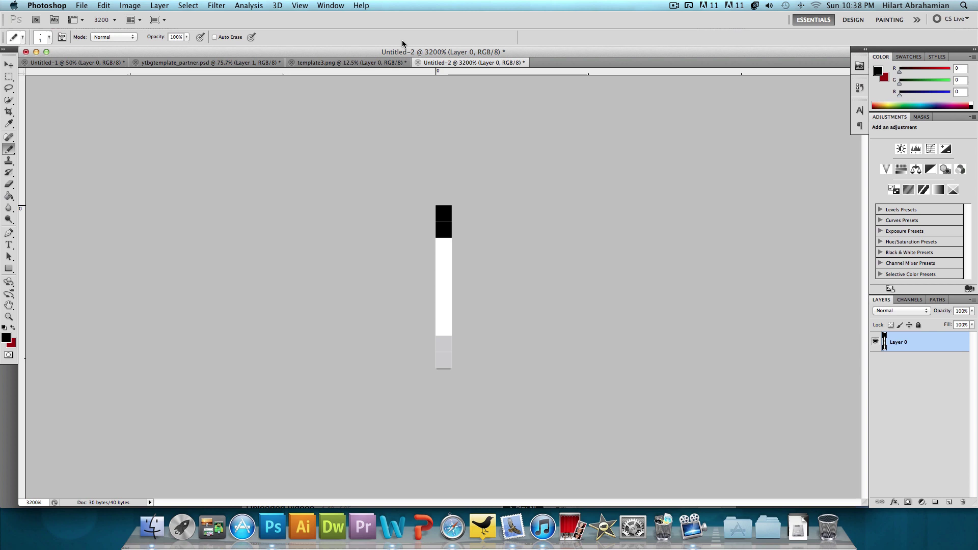
# Step: Add Layer 2 to the template, fill it black, and set its blending to Screen
pyautogui.click(209, 61)
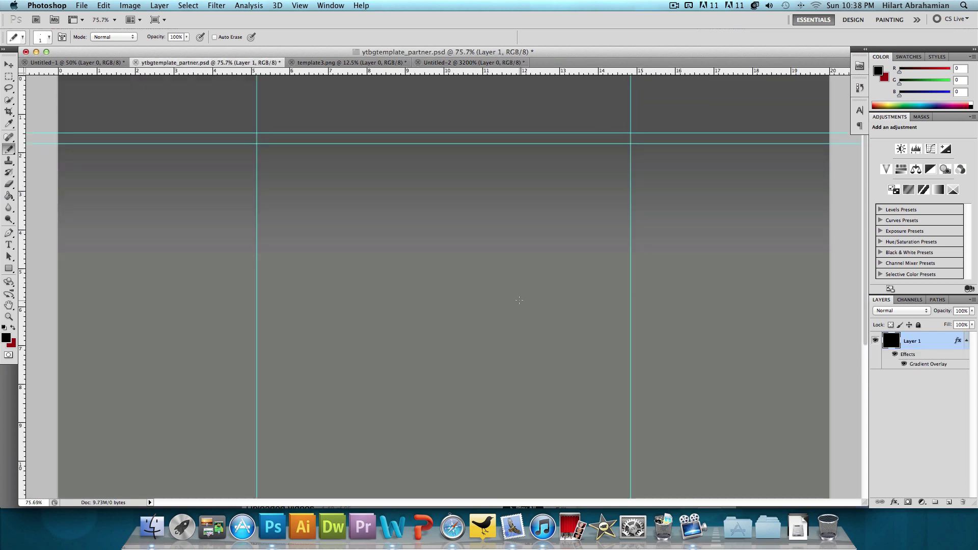
pyautogui.press('super+shift+n')
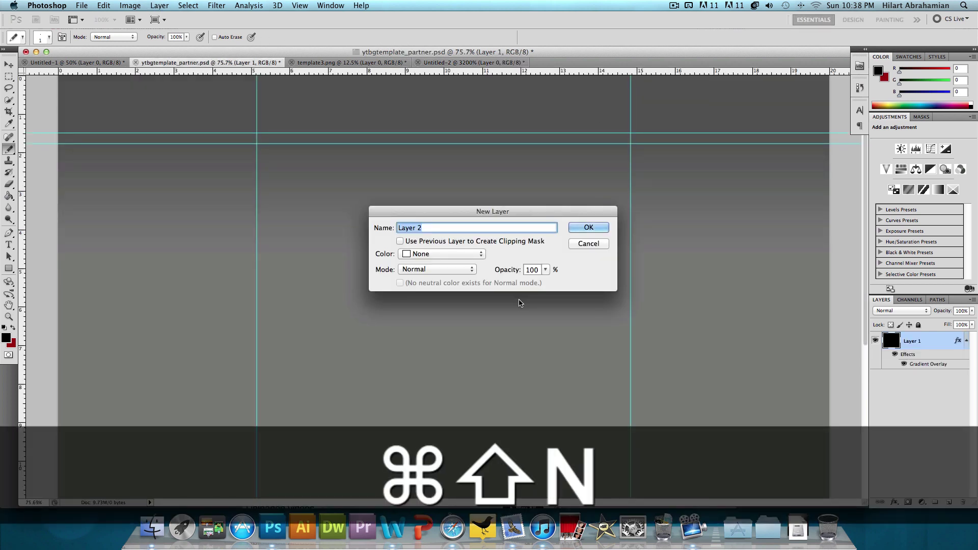
pyautogui.click(588, 228)
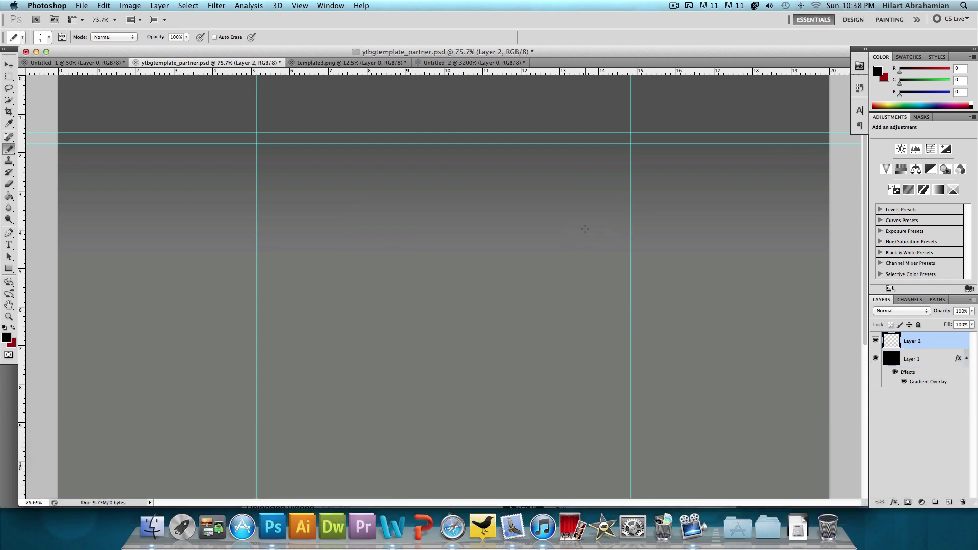
pyautogui.click(8, 196)
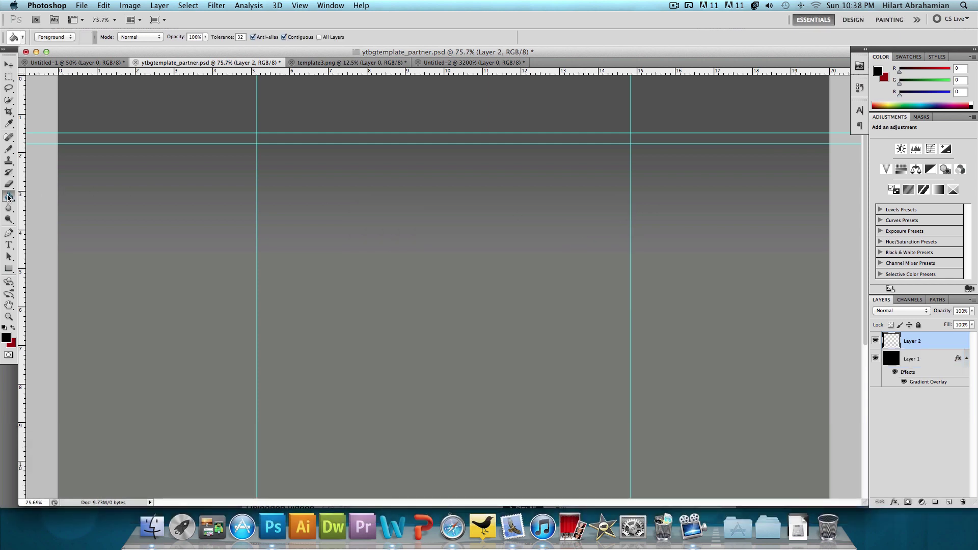
pyautogui.click(331, 219)
pyautogui.click(892, 312)
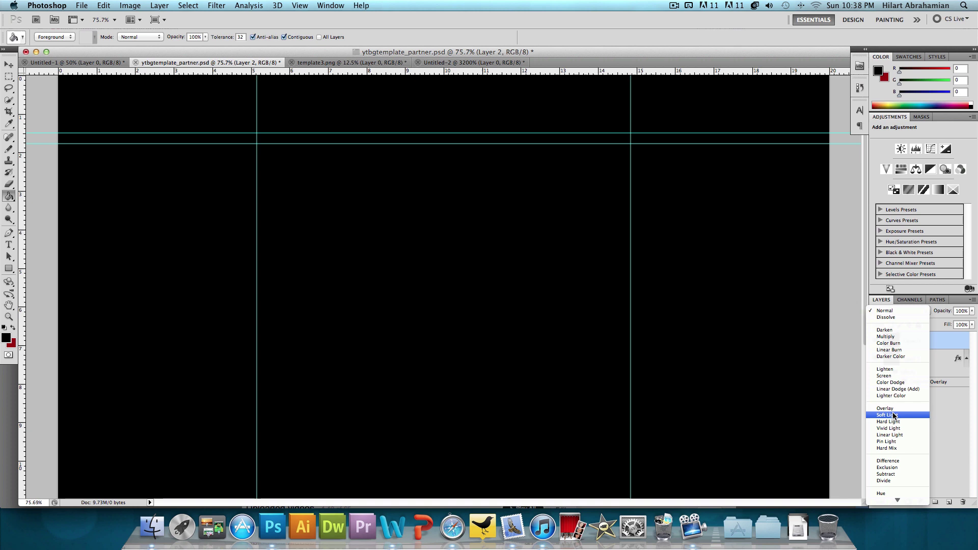
pyautogui.click(894, 377)
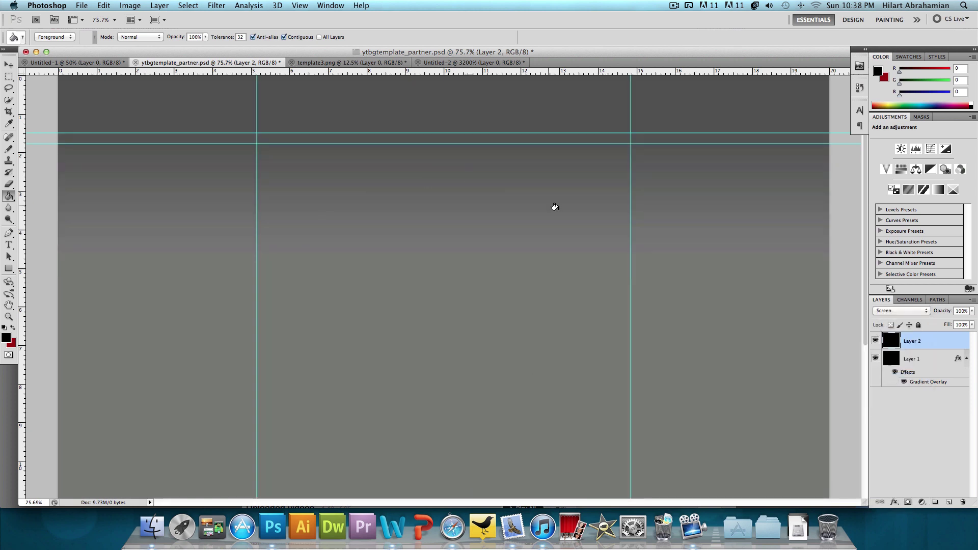
# Step: Give Layer 2 a Pattern Overlay using the stripes pattern
pyautogui.doubleClick(946, 346)
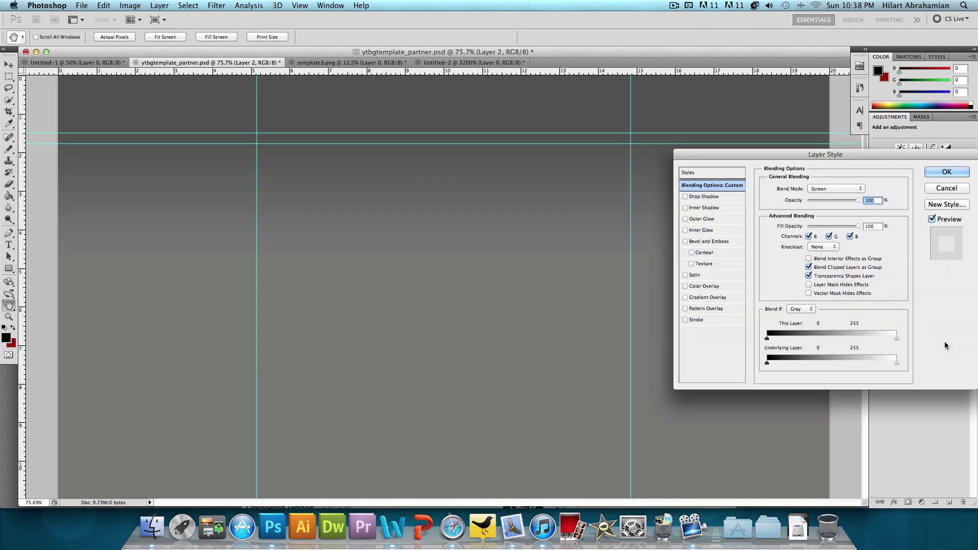
pyautogui.click(707, 309)
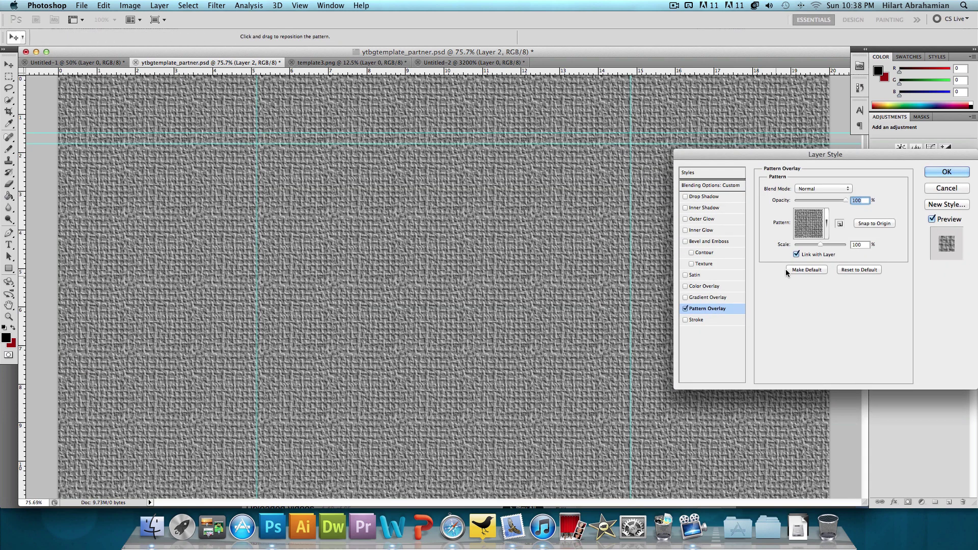
pyautogui.click(822, 233)
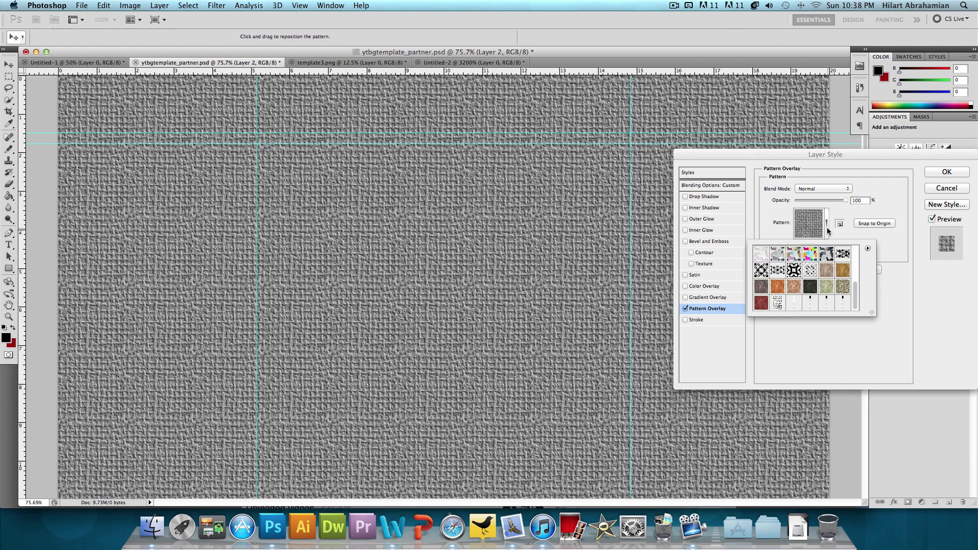
pyautogui.click(843, 303)
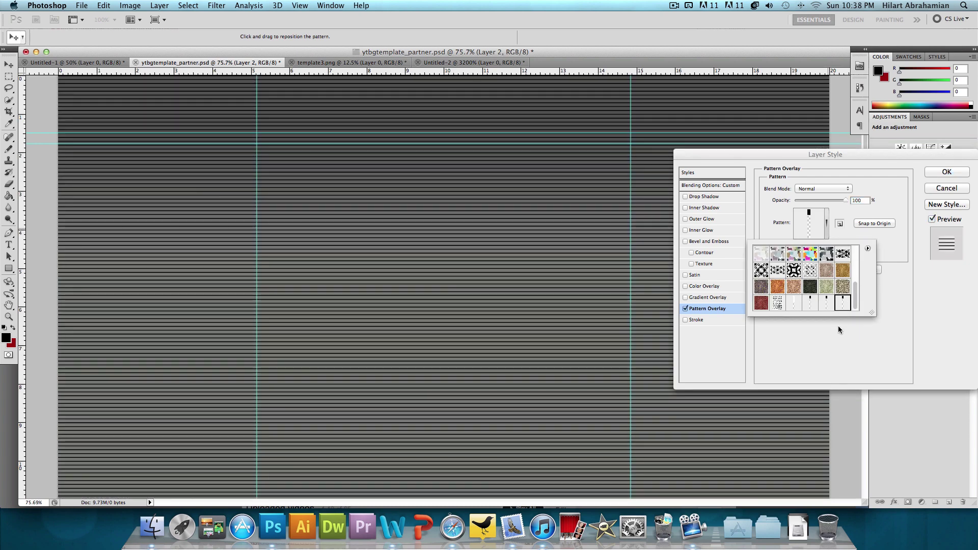
pyautogui.click(838, 325)
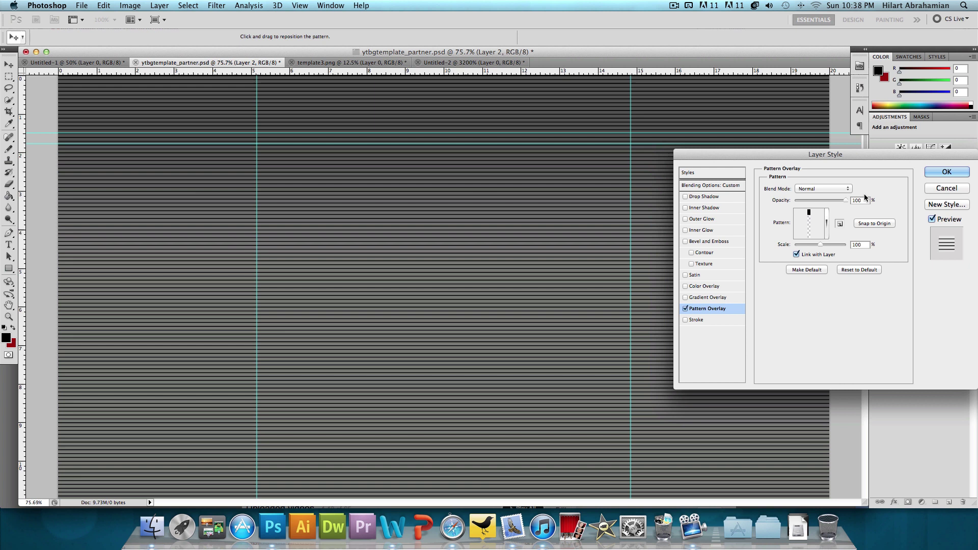
pyautogui.click(942, 174)
pyautogui.click(959, 311)
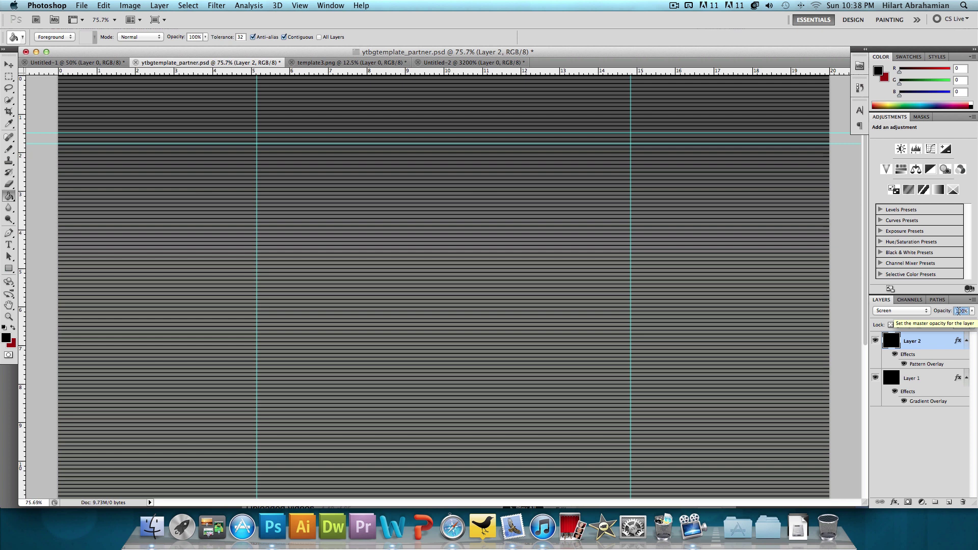
# Step: Set Layer 2's opacity to 20% and add a layer mask
pyautogui.write('20')
pyautogui.press('Return')
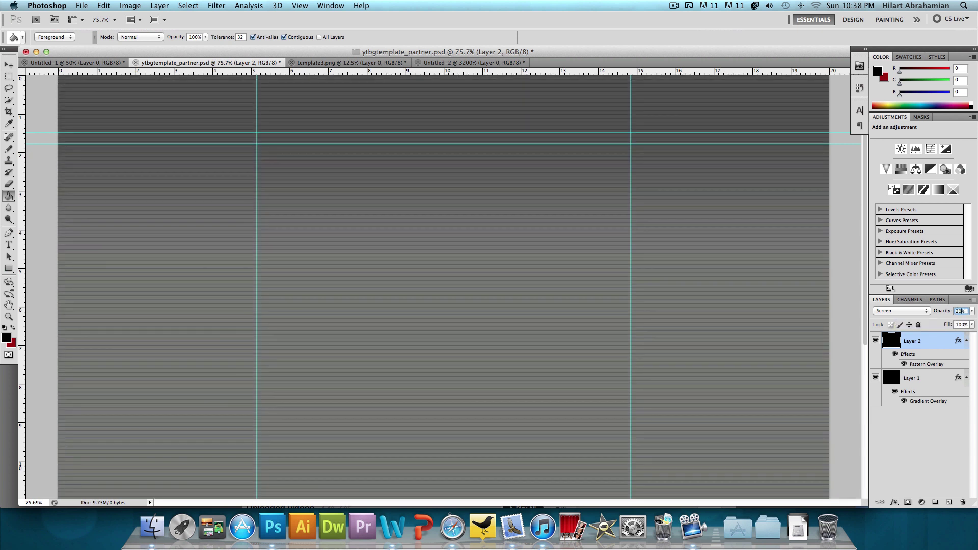
pyautogui.click(935, 344)
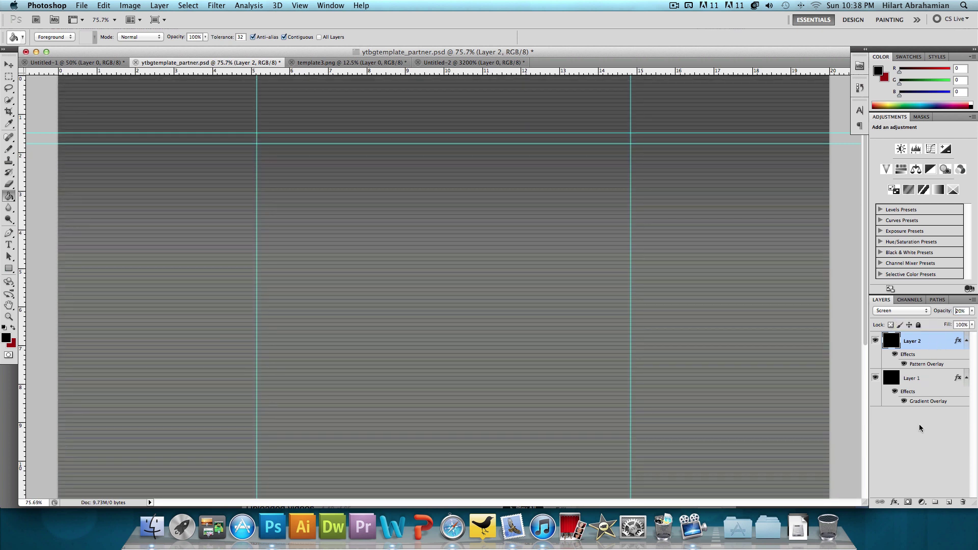
pyautogui.click(908, 503)
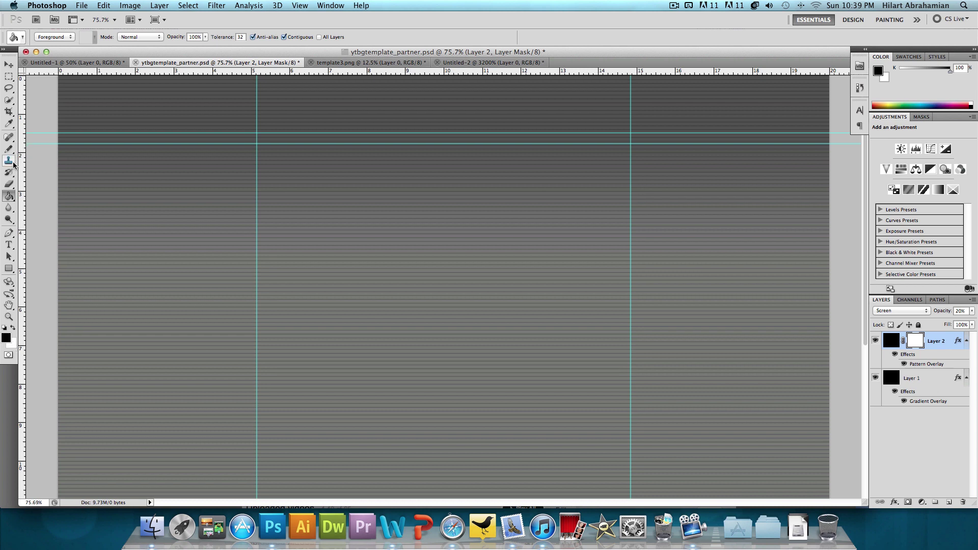
# Step: Draw a vertical gradient on the mask so the stripes fade out lower down
pyautogui.moveTo(9, 197); pyautogui.dragTo(45, 197)
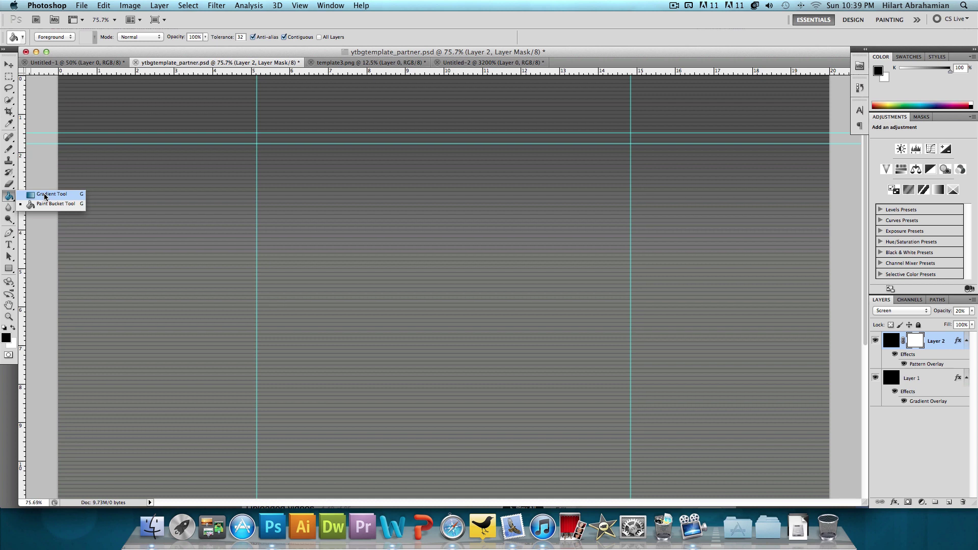
pyautogui.click(44, 195)
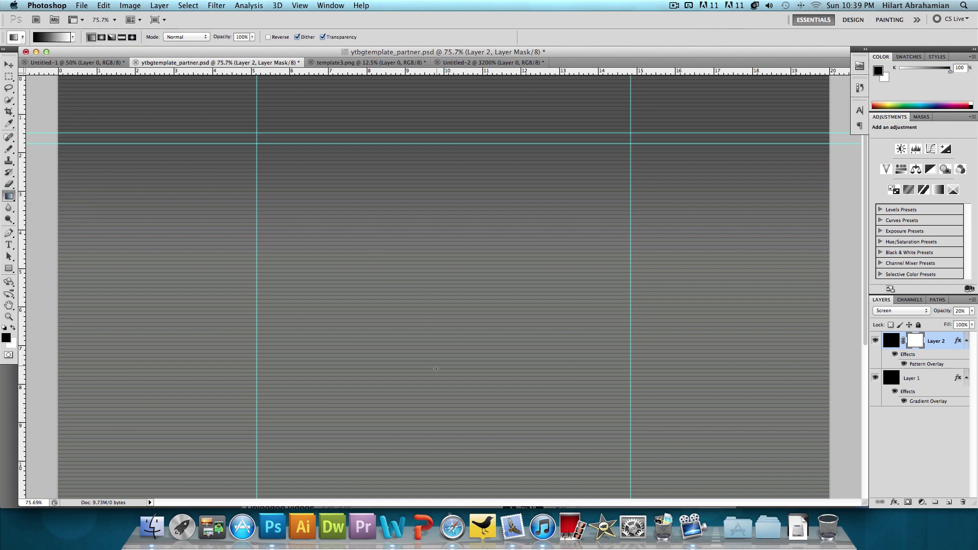
pyautogui.moveTo(443, 277); pyautogui.dragTo(440, 127)
pyautogui.moveTo(428, 302); pyautogui.dragTo(428, 124)
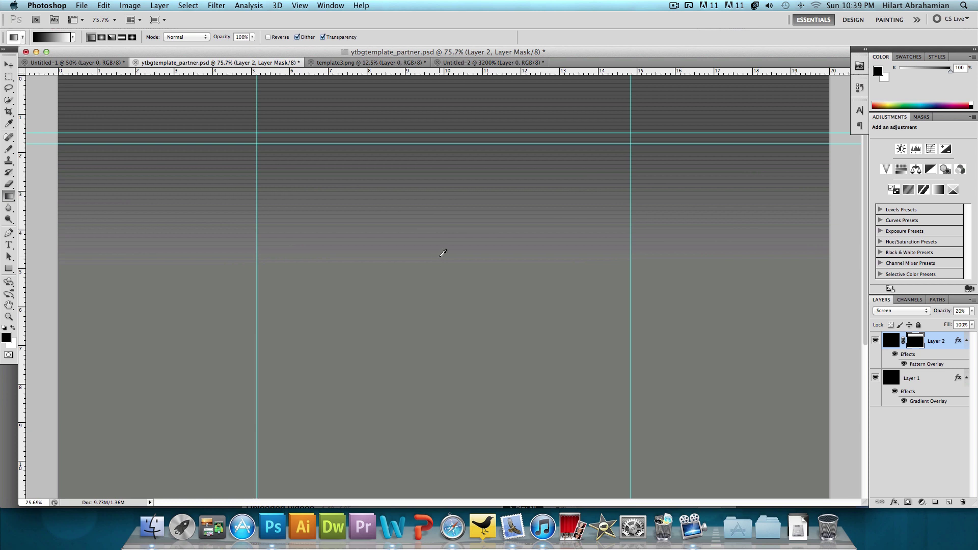
pyautogui.scroll(-5, 443, 253)
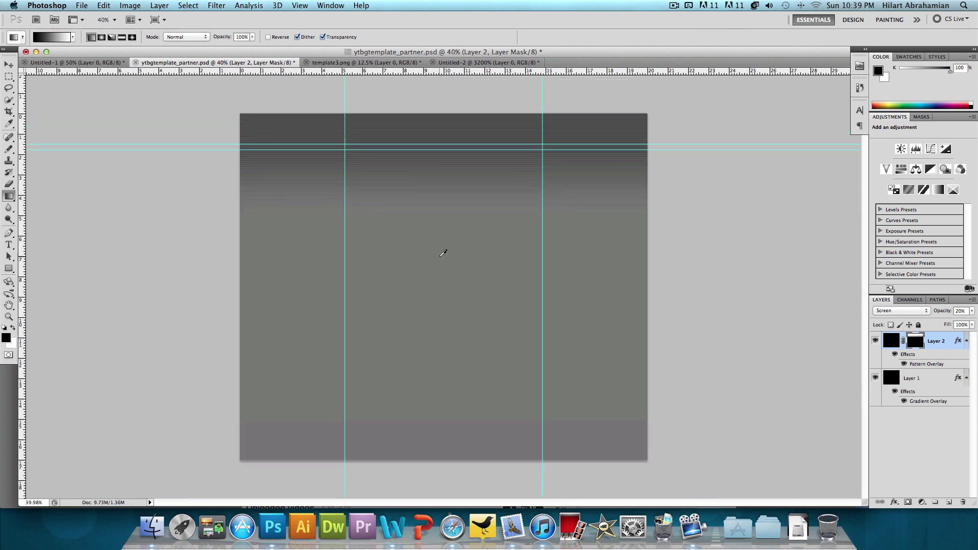
# Step: Drag the crown, Layer 3, from Untitled-1 into the striped template
pyautogui.click(102, 62)
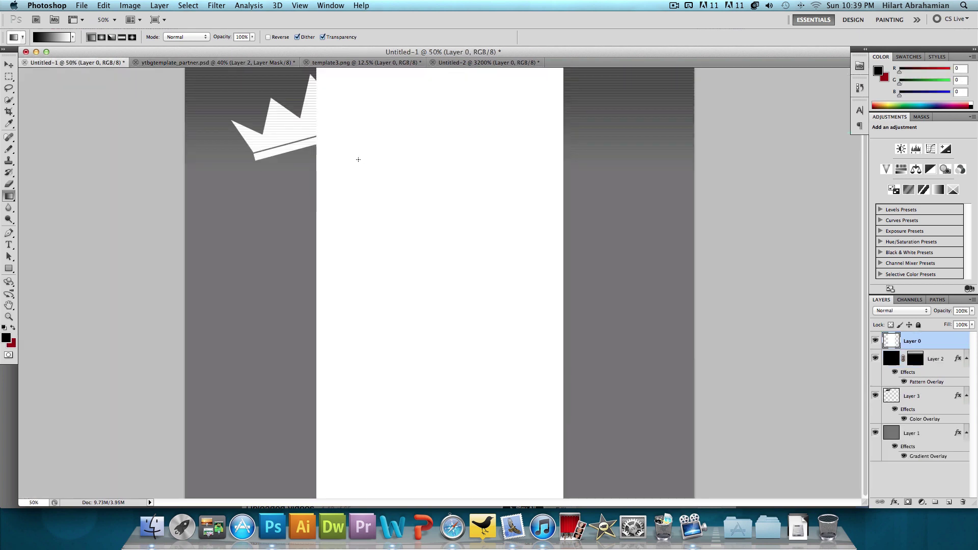
pyautogui.press('v')
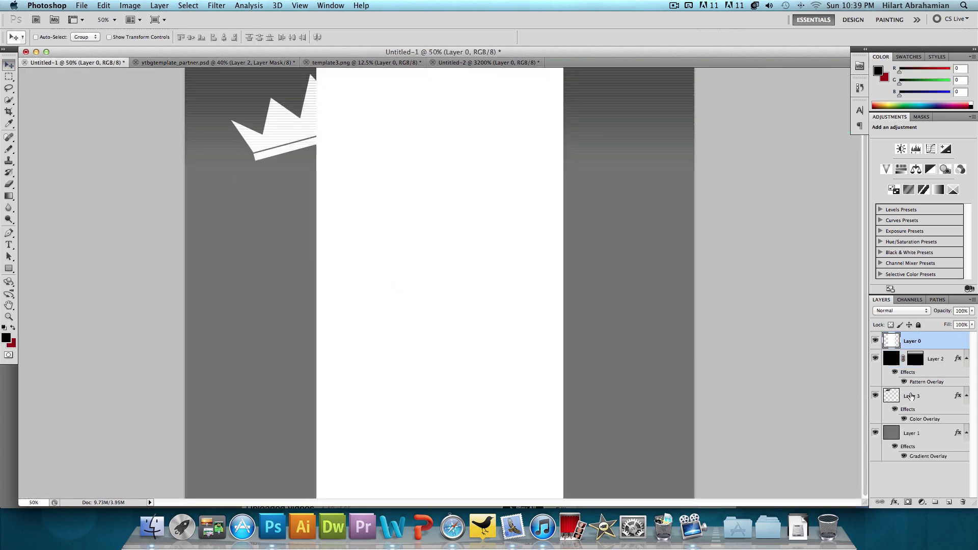
pyautogui.click(912, 396)
pyautogui.moveTo(279, 129); pyautogui.dragTo(322, 172)
# Step: Rotate the crown to a -15° tilt and nudge it slightly down
pyautogui.hotkey('ctrl', 't')
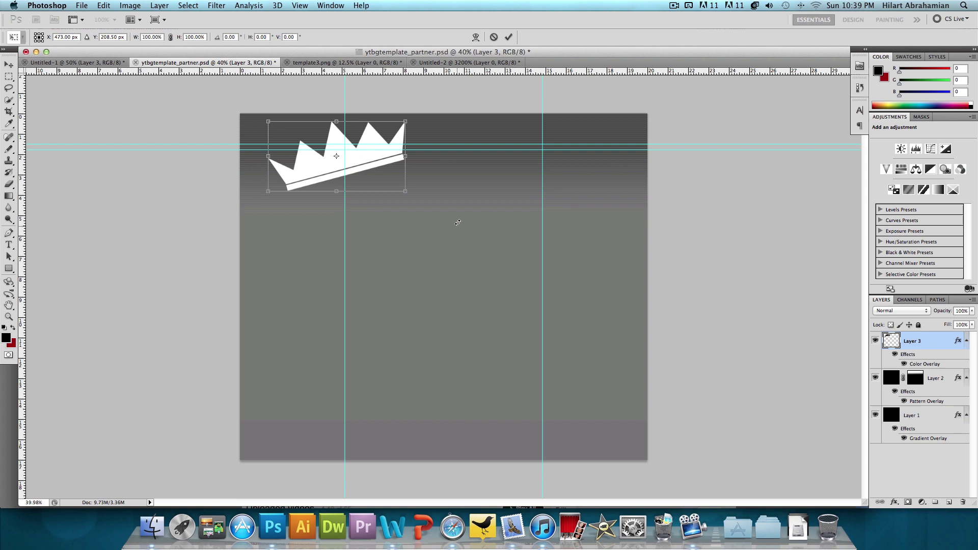
pyautogui.moveTo(457, 223); pyautogui.dragTo(459, 204)
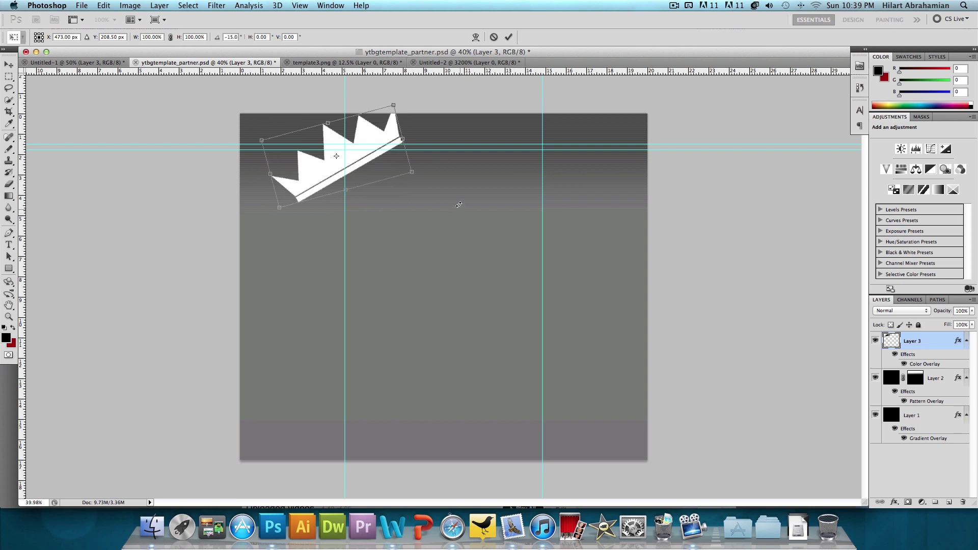
pyautogui.press('Return')
pyautogui.moveTo(372, 179); pyautogui.dragTo(366, 190)
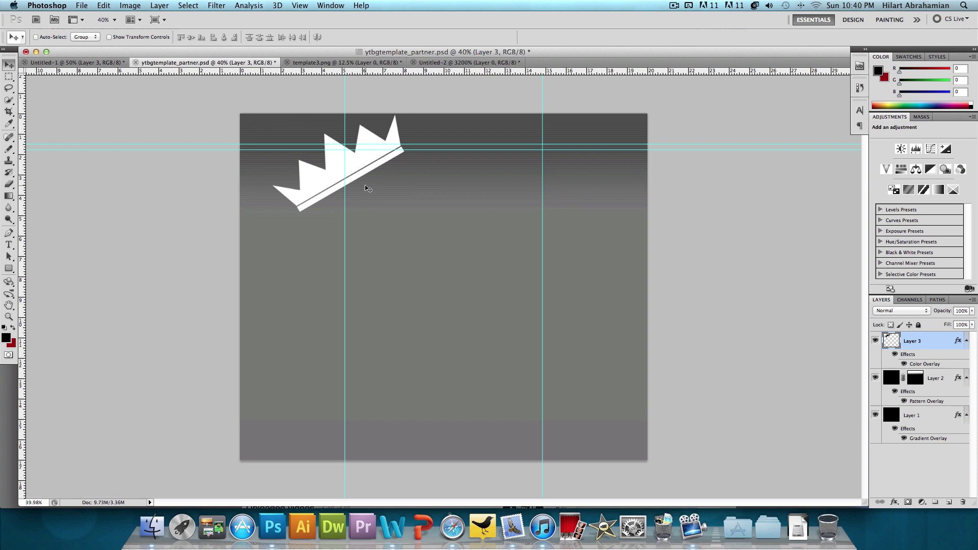
pyautogui.scroll(5, 411, 154)
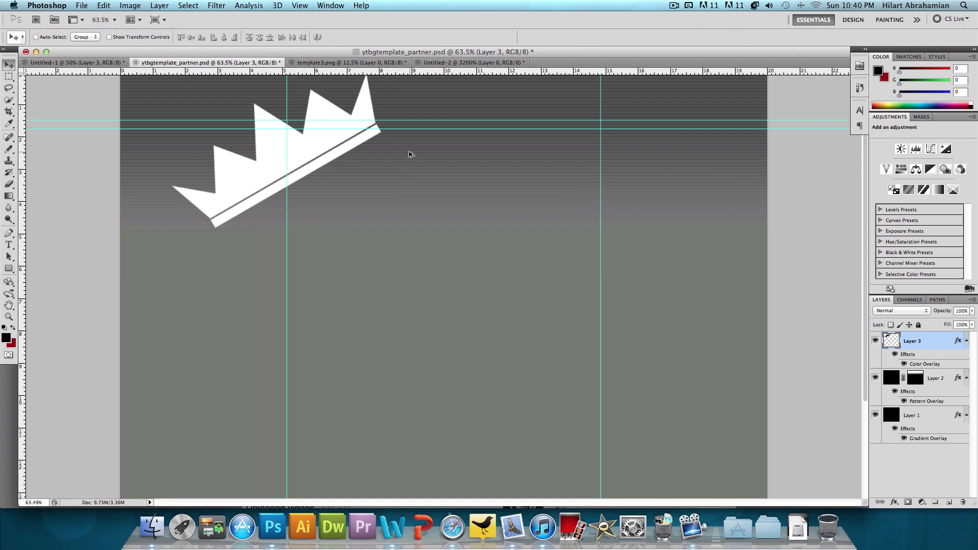
pyautogui.scroll(5, 409, 154)
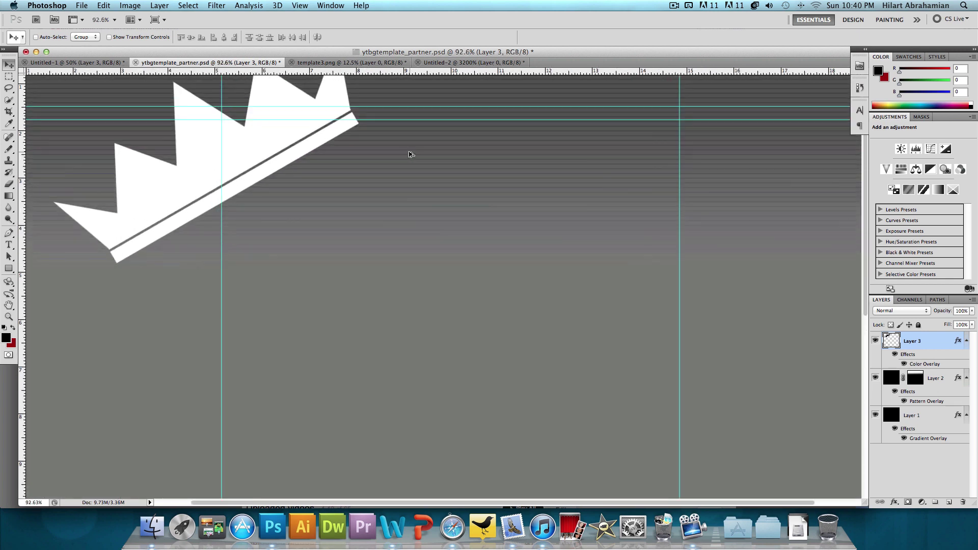
pyautogui.scroll(3, 410, 155)
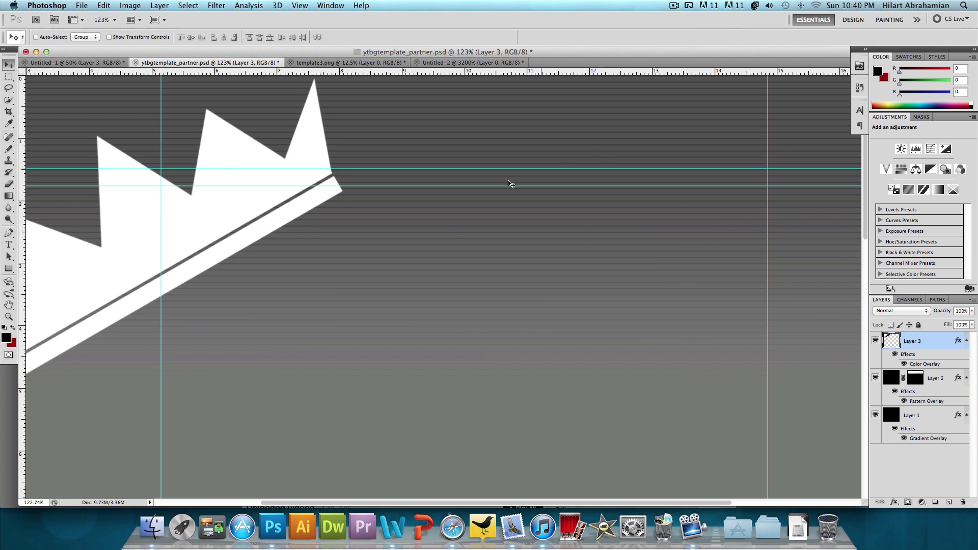
pyautogui.press('super+Tab')
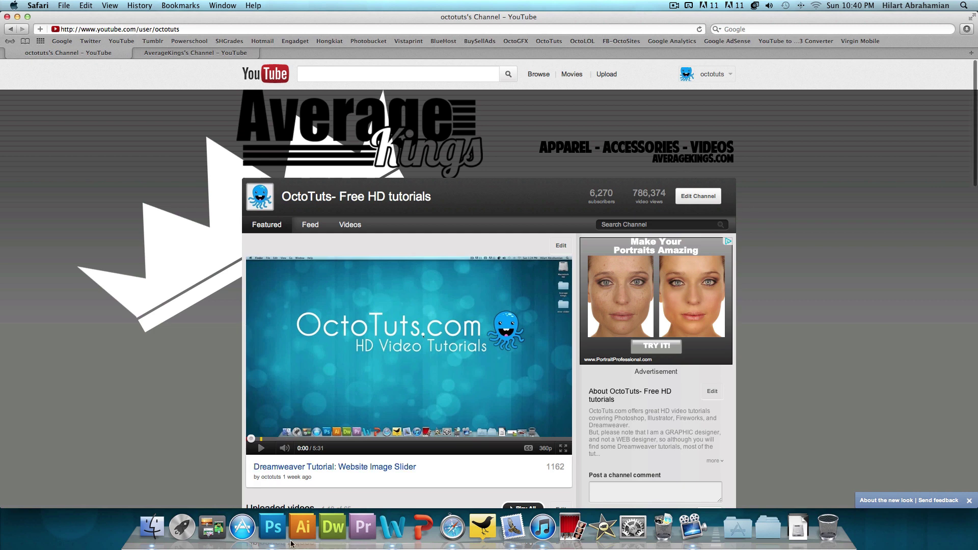
pyautogui.click(274, 528)
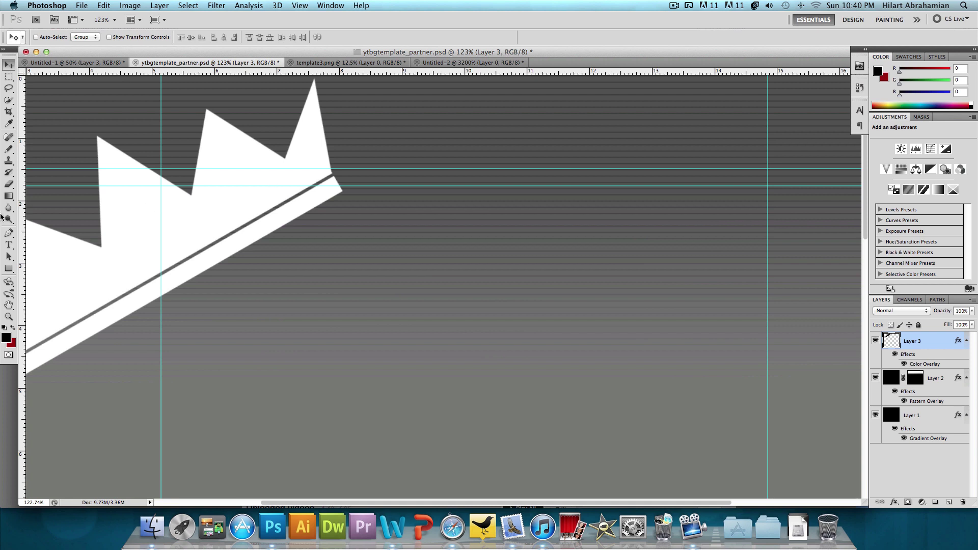
# Step: Pick the Type tool and bring the template3.png logo document to the front
pyautogui.click(9, 245)
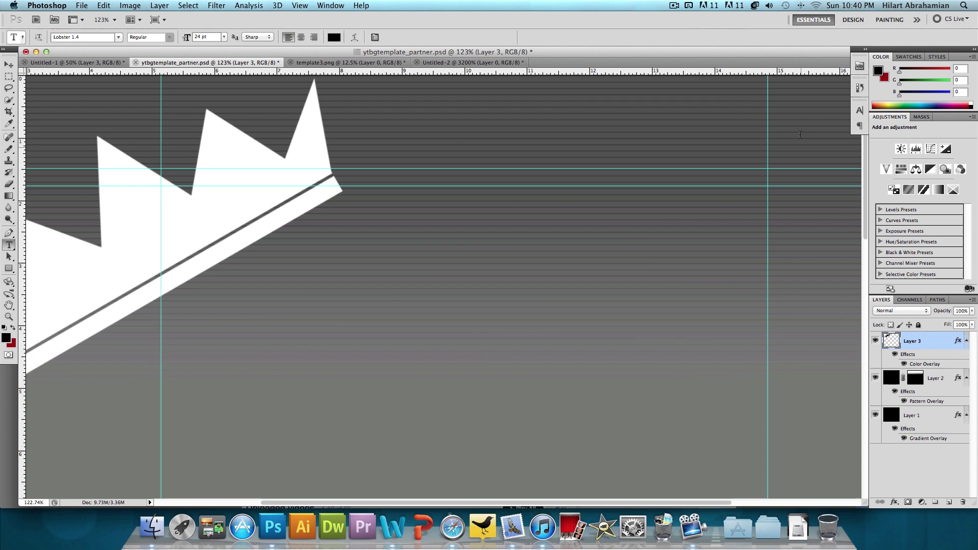
pyautogui.click(359, 63)
# Step: Move the Average Kings logo into the ytbgtemplate_partner.psd background and fit the canvas on screen
pyautogui.click(9, 65)
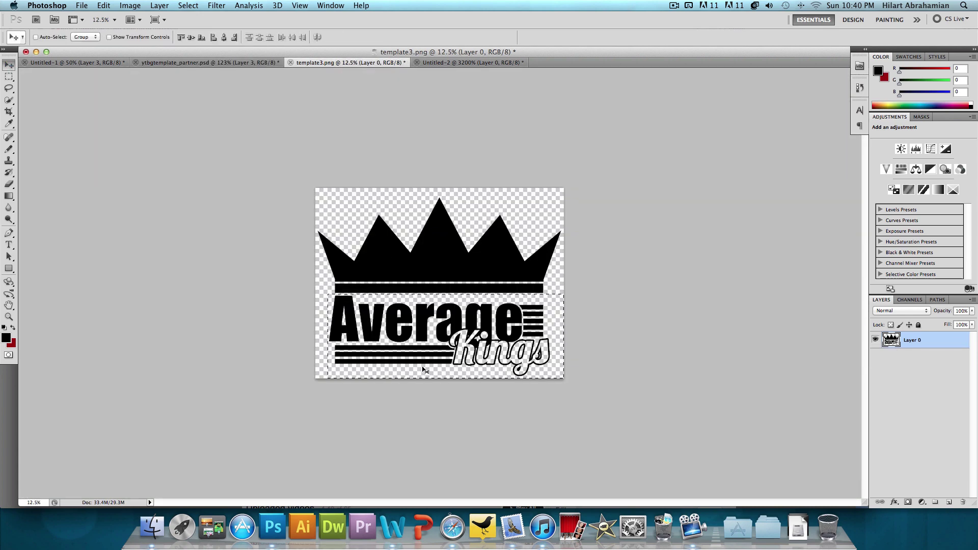
pyautogui.moveTo(413, 333); pyautogui.dragTo(258, 120)
pyautogui.press('super+0')
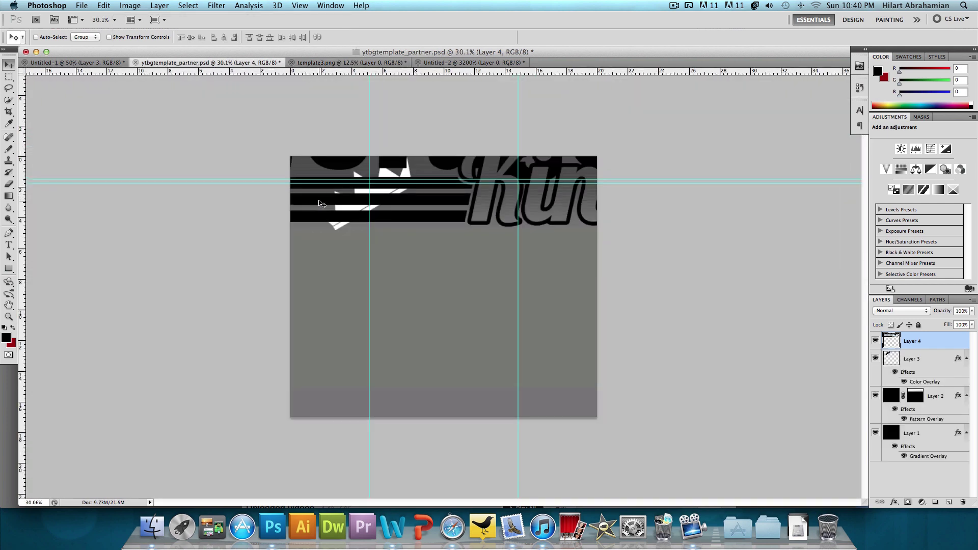
# Step: Scale the logo to about 14% and place it at the top, overlapping the white crown
pyautogui.press('super+t')
pyautogui.moveTo(170, 254); pyautogui.dragTo(399, 190)
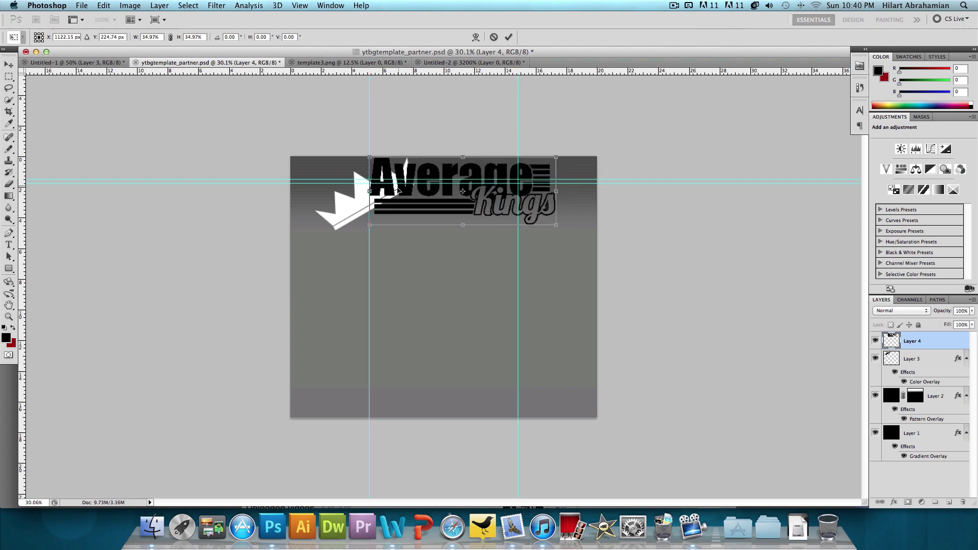
pyautogui.moveTo(371, 225); pyautogui.dragTo(380, 178)
pyautogui.scroll(5, 379, 178)
pyautogui.scroll(-5, 380, 177)
pyautogui.scroll(5, 379, 173)
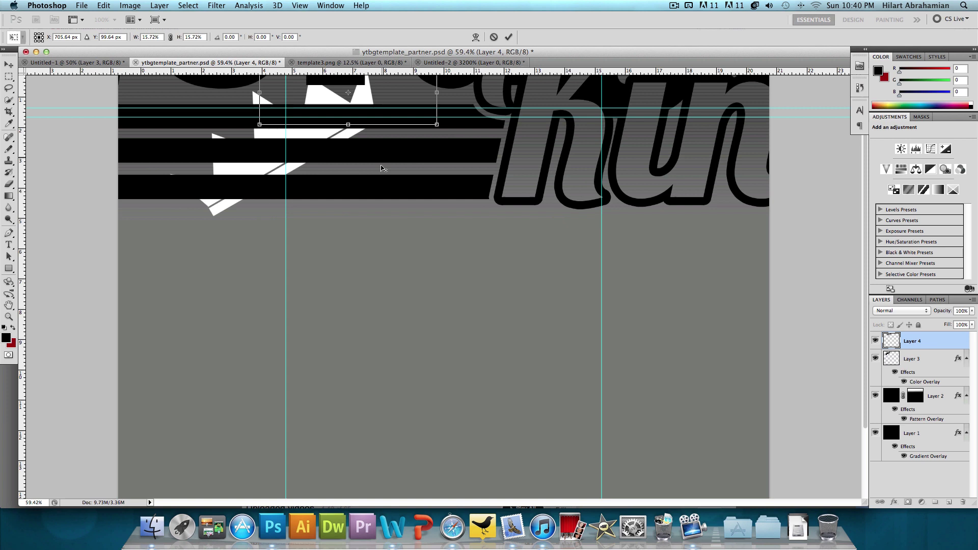
pyautogui.scroll(5, 380, 166)
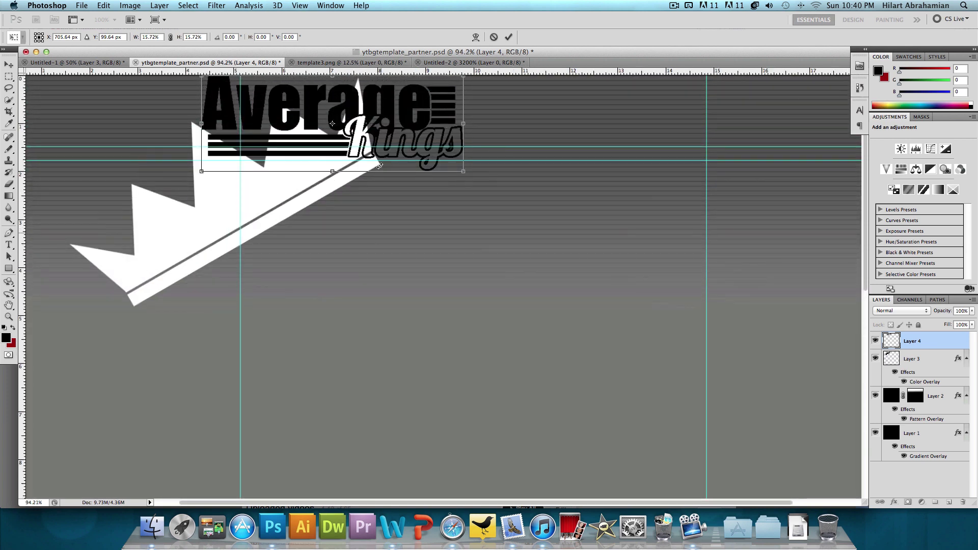
pyautogui.moveTo(357, 157); pyautogui.dragTo(389, 157)
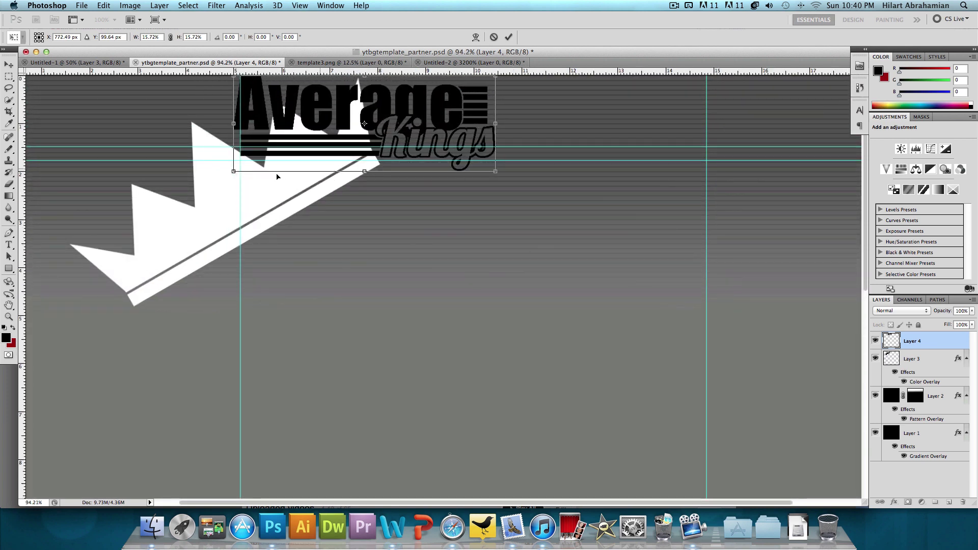
pyautogui.moveTo(235, 173); pyautogui.dragTo(271, 135)
pyautogui.press('Return')
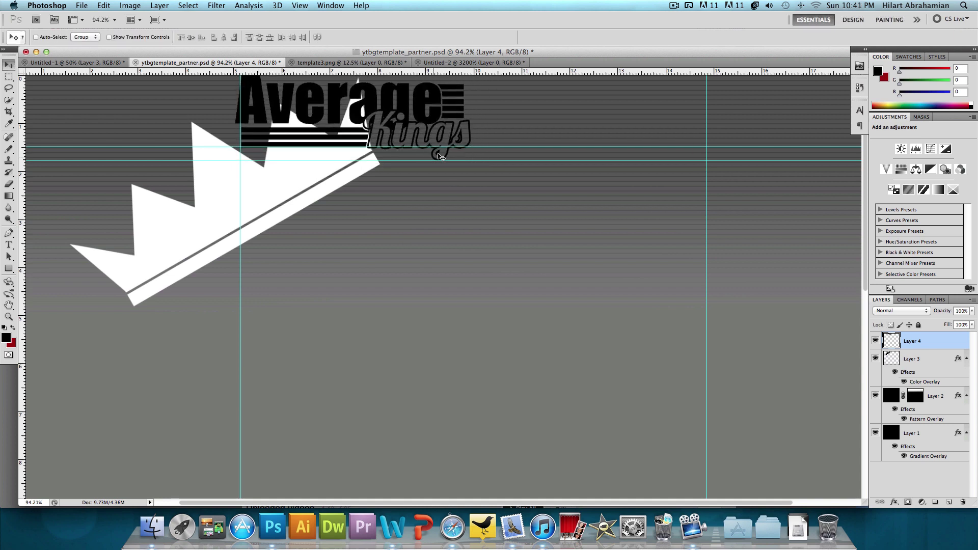
pyautogui.scroll(2, 441, 156)
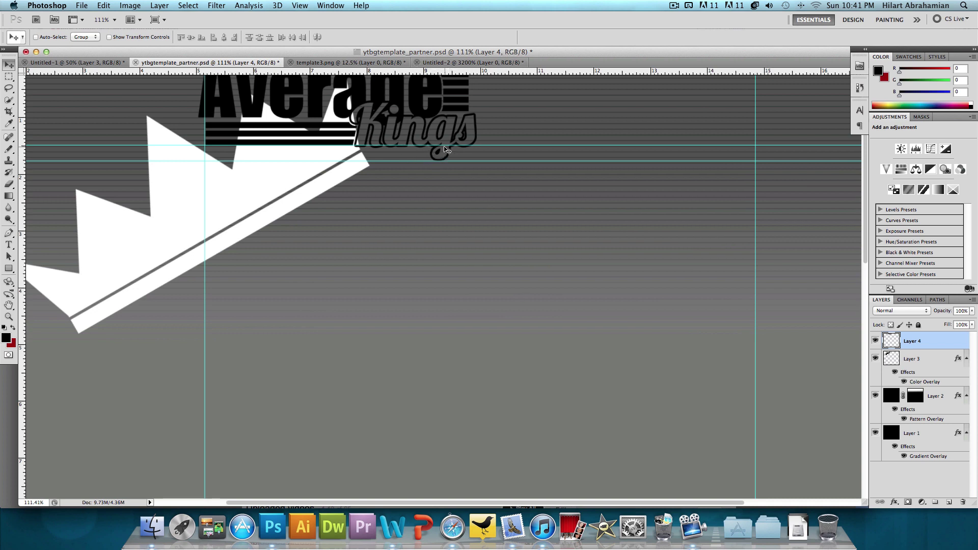
pyautogui.scroll(4, 455, 157)
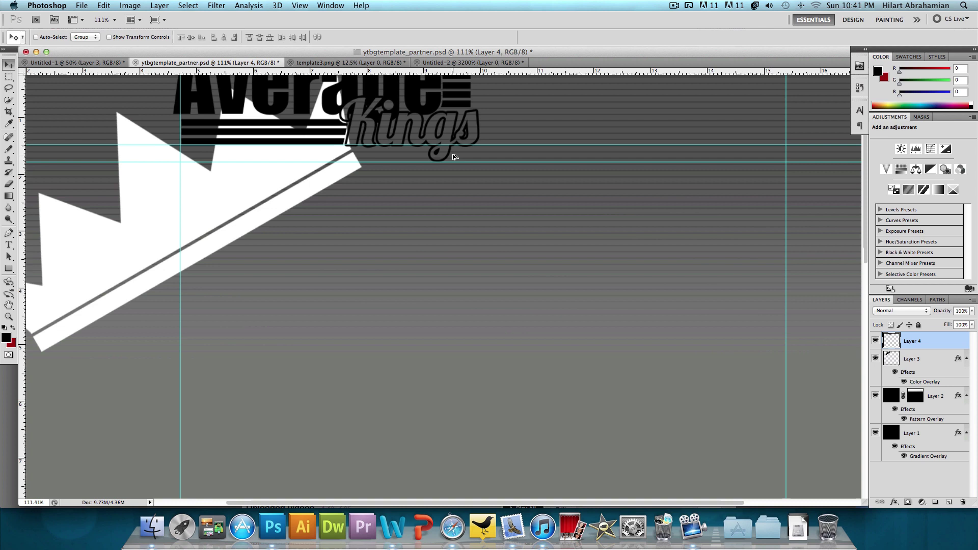
pyautogui.scroll(3, 456, 157)
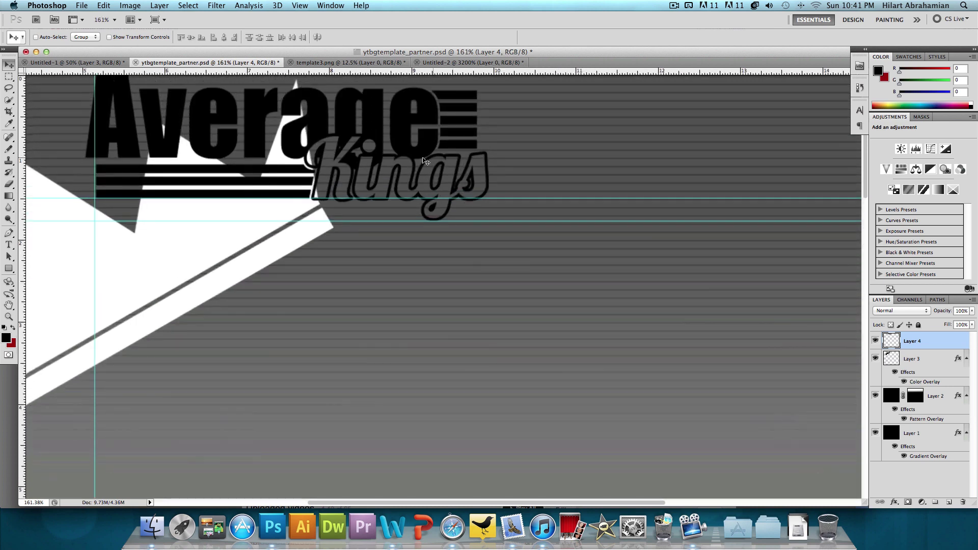
pyautogui.hscroll(2, 442, 219)
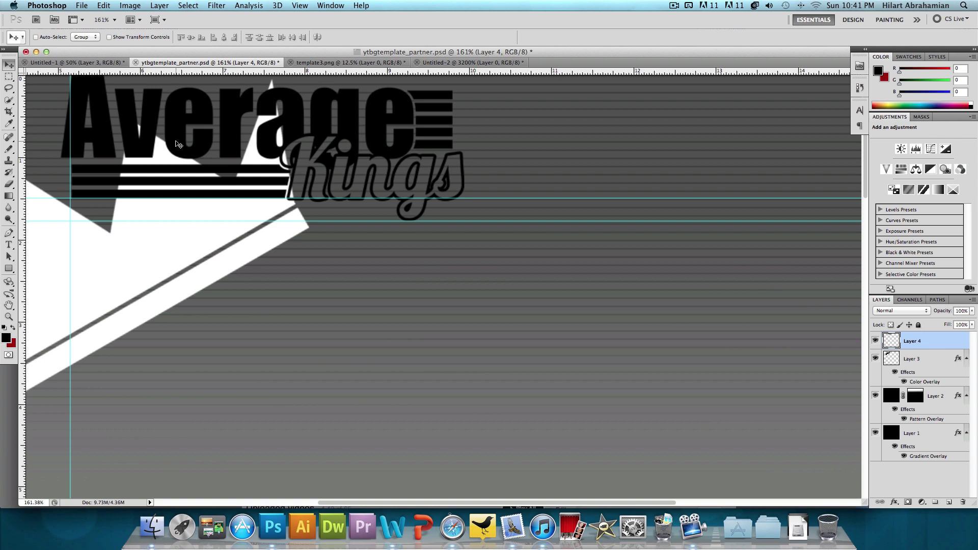
pyautogui.hscroll(2, 178, 144)
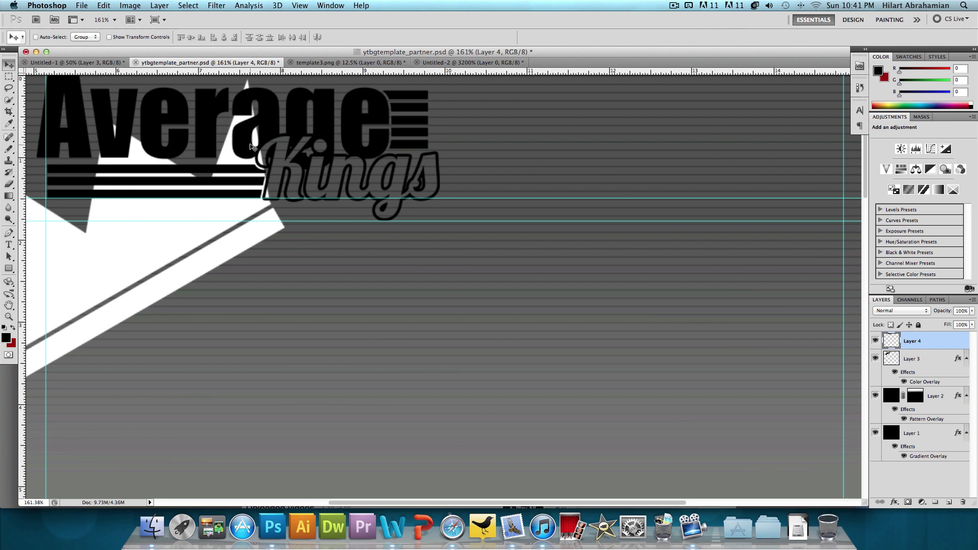
# Step: Add the tagline 'APPAREL - ACCESSORIES - VIDEOS' at the top right of the template
pyautogui.click(9, 245)
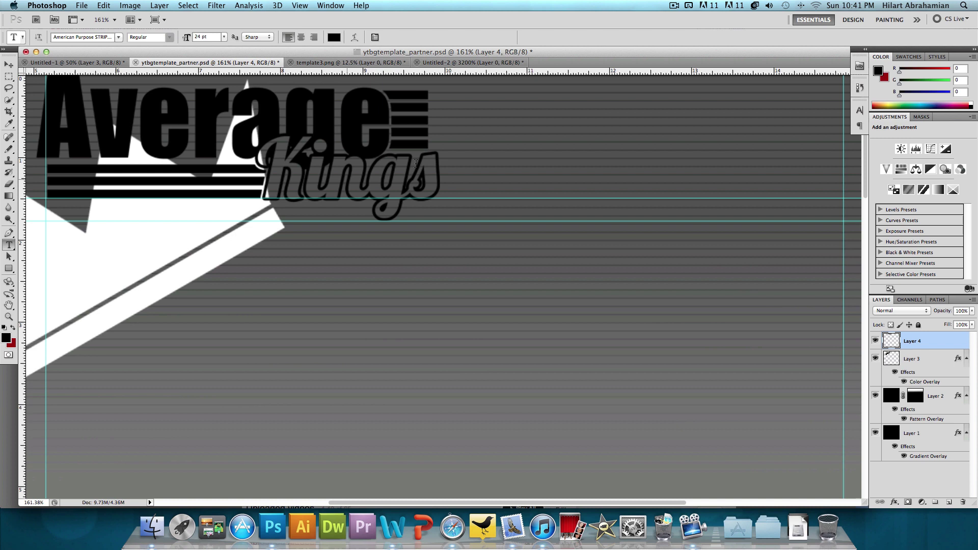
pyautogui.click(514, 140)
pyautogui.write('APPAREL')
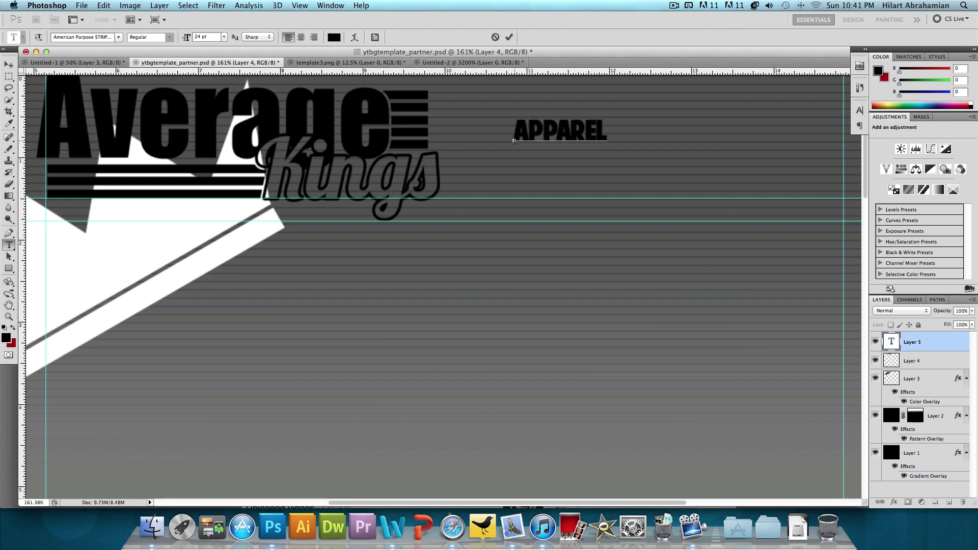
pyautogui.write(' - AC')
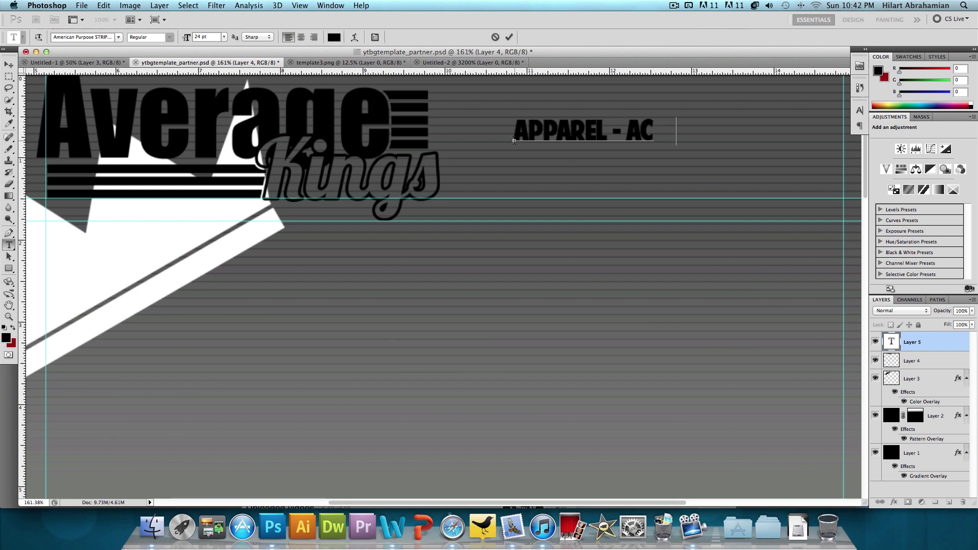
pyautogui.write('CESSORIES - ')
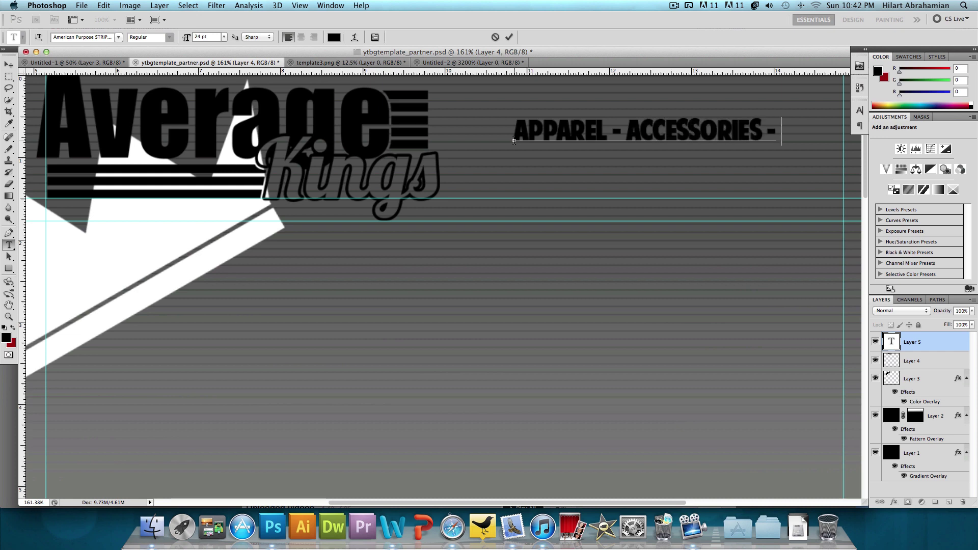
pyautogui.write('VIDEOS')
pyautogui.hotkey('ctrl', 'Return')
pyautogui.press('v')
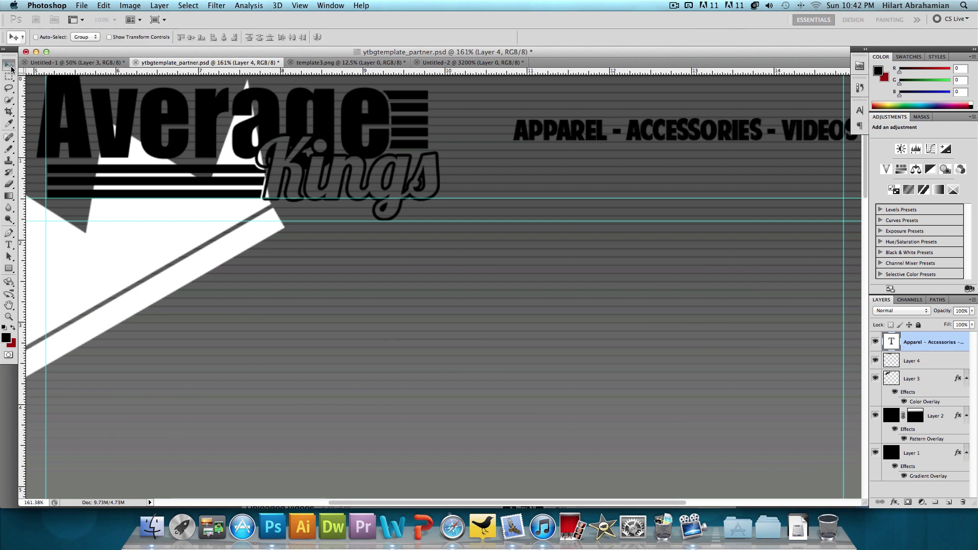
pyautogui.moveTo(490, 147); pyautogui.dragTo(601, 162)
pyautogui.hotkey('ctrl', 't')
pyautogui.press('Return')
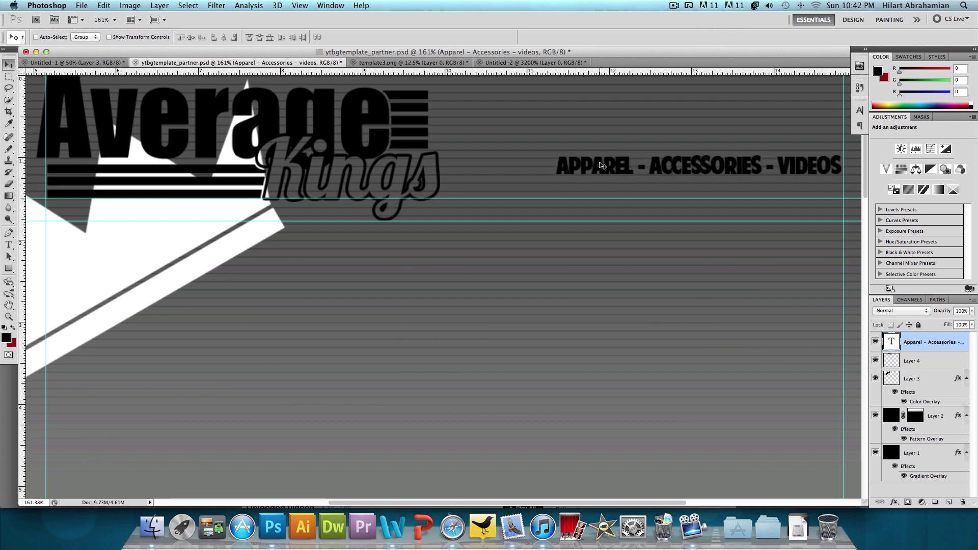
# Step: Add 'AVERAGEKINGS.COM' beneath the tagline and nudge it into right-aligned position
pyautogui.click(9, 244)
pyautogui.click(658, 209)
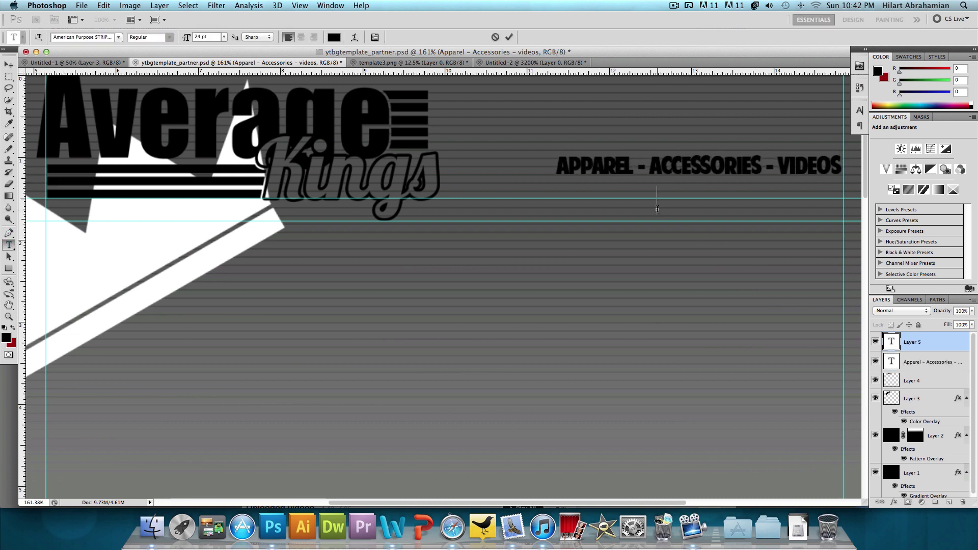
pyautogui.write('AVERAGEKINGS.CLM')
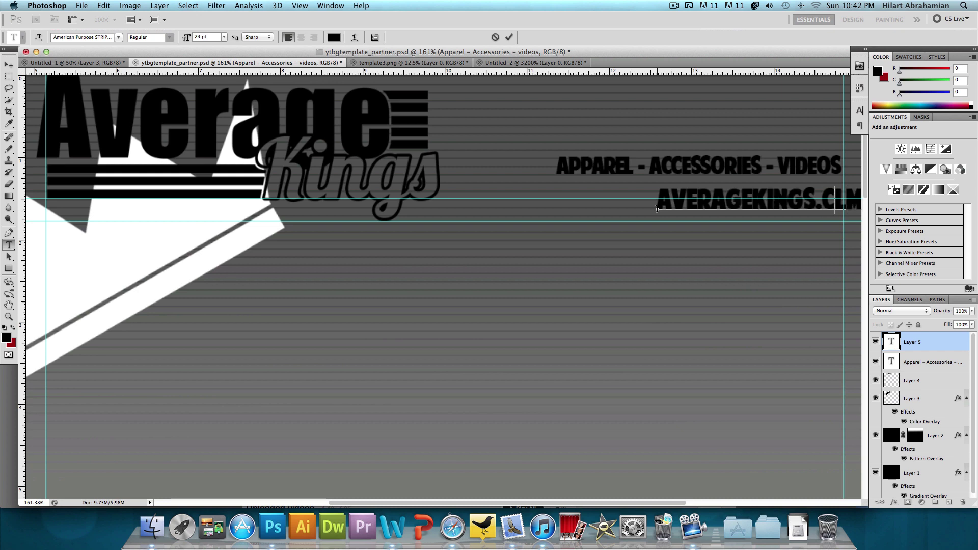
pyautogui.press('BackSpace')
pyautogui.write('OM')
pyautogui.click(7, 59)
pyautogui.press('super+t')
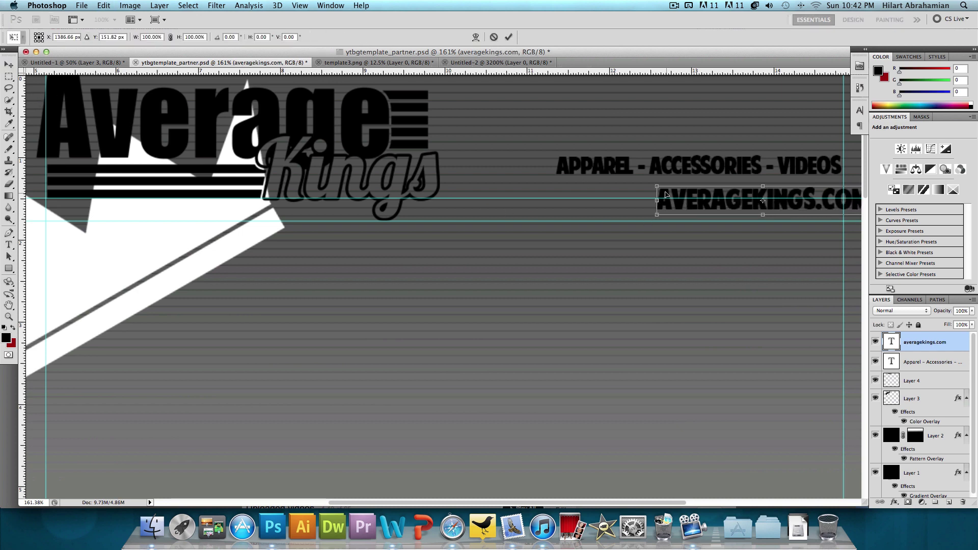
pyautogui.moveTo(657, 186); pyautogui.dragTo(716, 192)
pyautogui.press('Escape')
pyautogui.press('super+t')
pyautogui.press('Return')
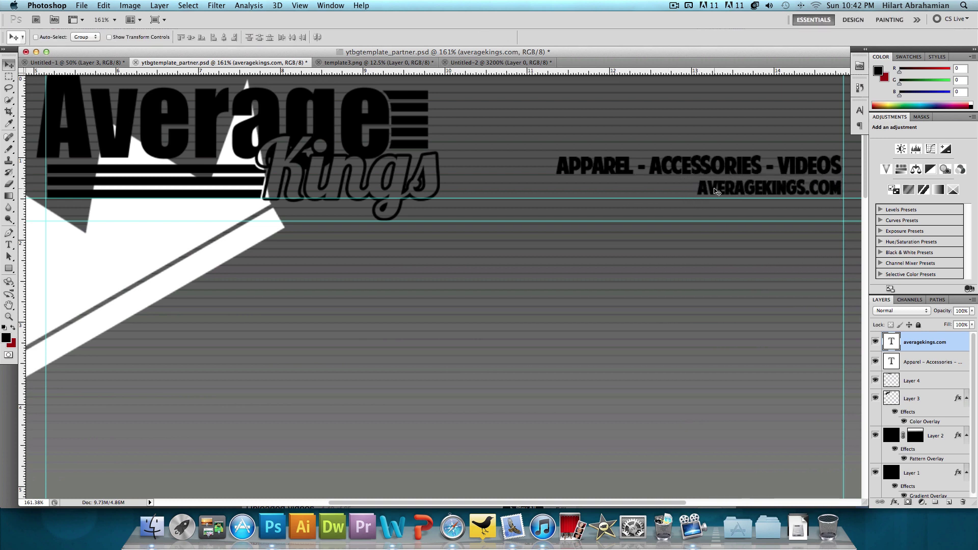
pyautogui.press('Left')
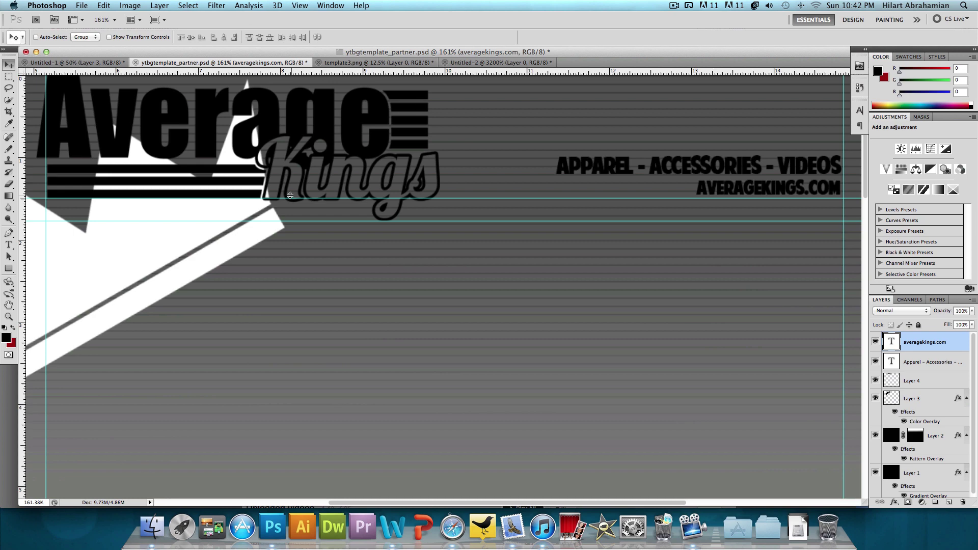
# Step: Save the design to the Desktop as ytbgtemplate_partner.png in PNG format with default options
pyautogui.scroll(-2, 484, 171)
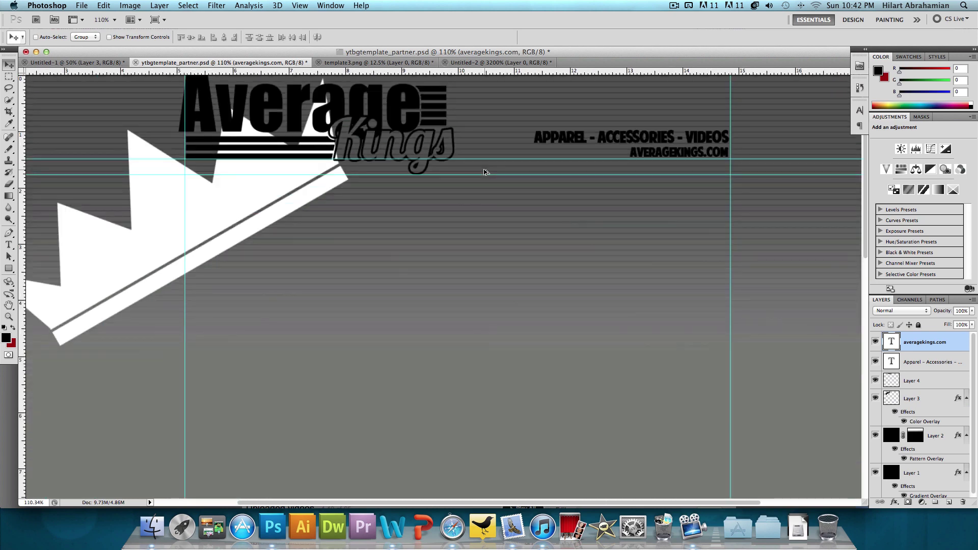
pyautogui.click(81, 6)
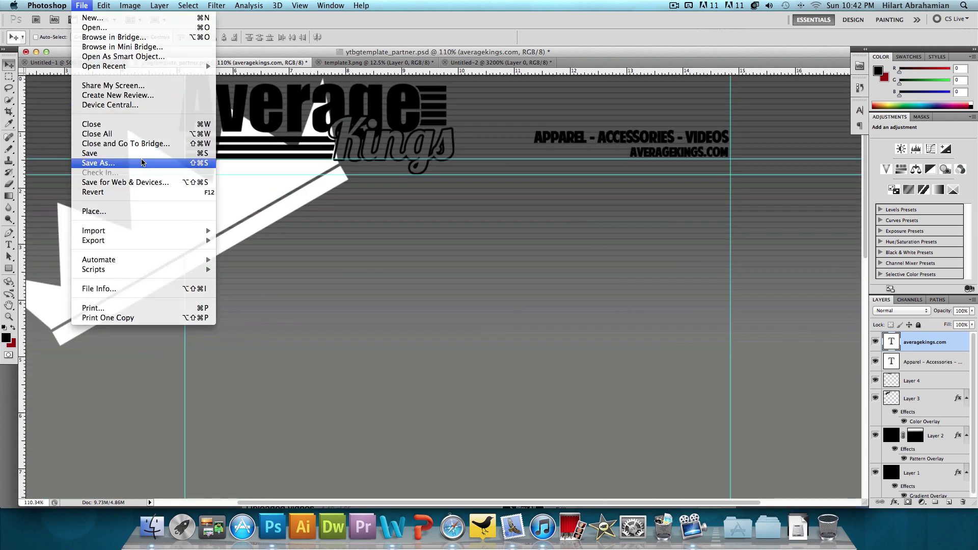
pyautogui.click(193, 155)
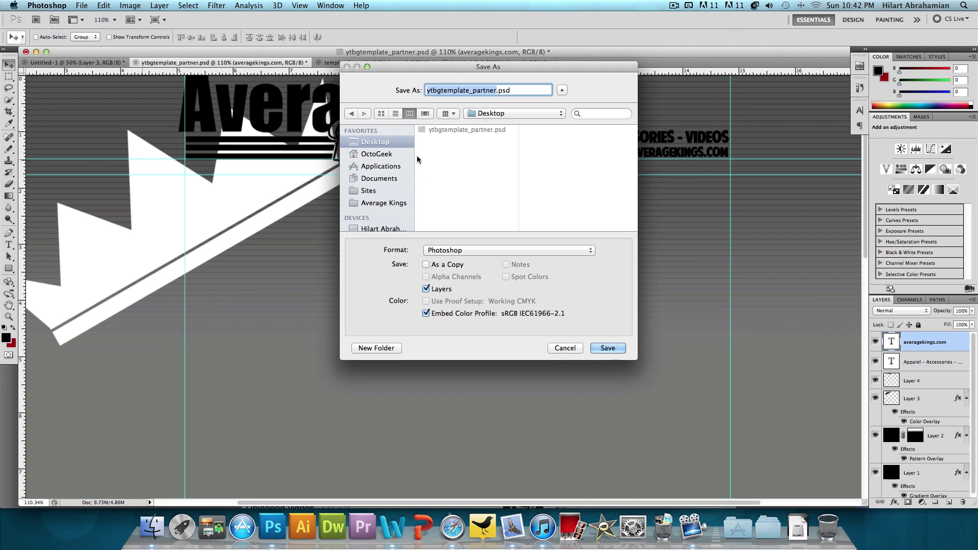
pyautogui.click(488, 250)
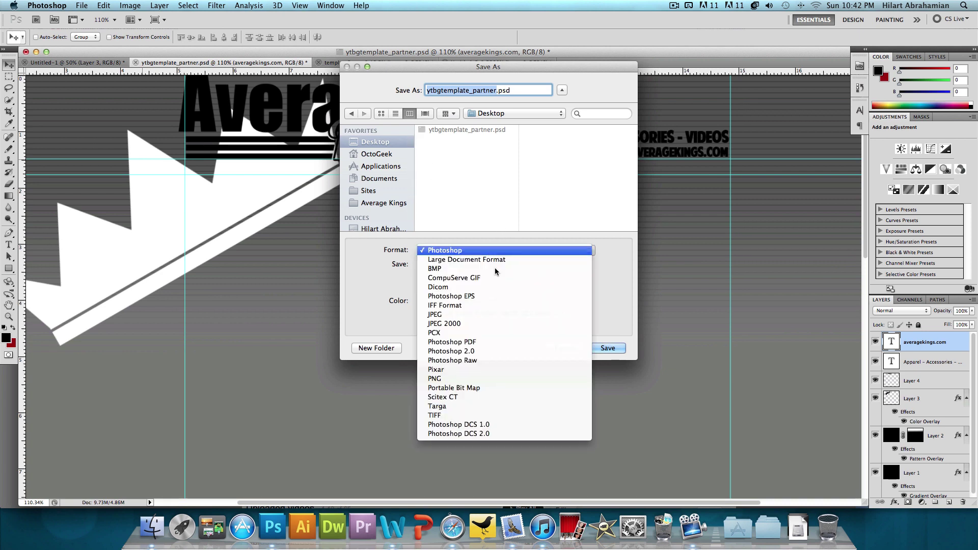
pyautogui.click(517, 384)
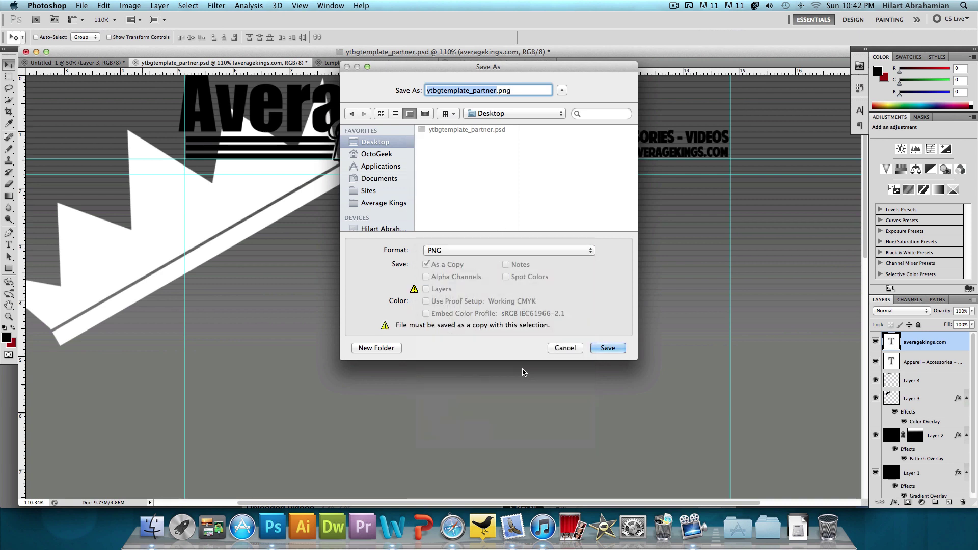
pyautogui.click(607, 348)
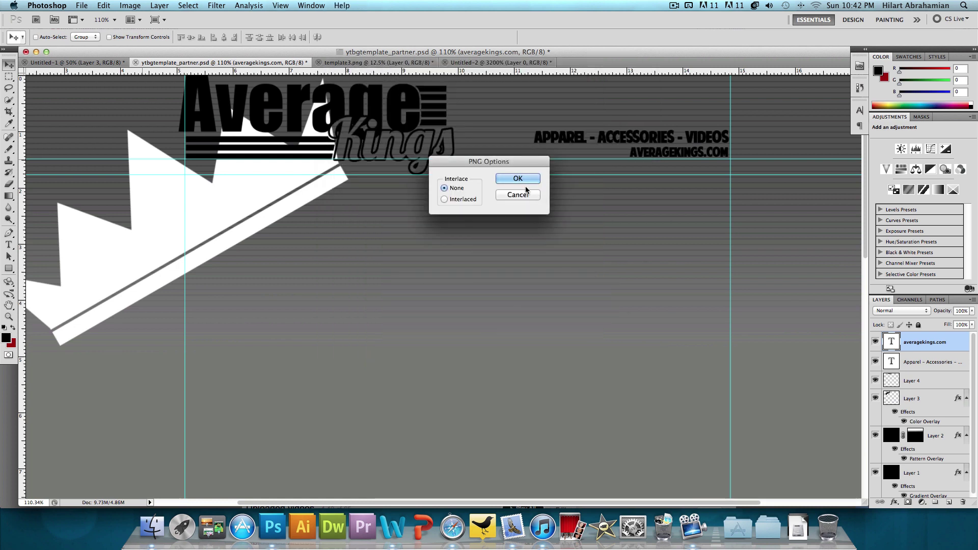
pyautogui.click(520, 179)
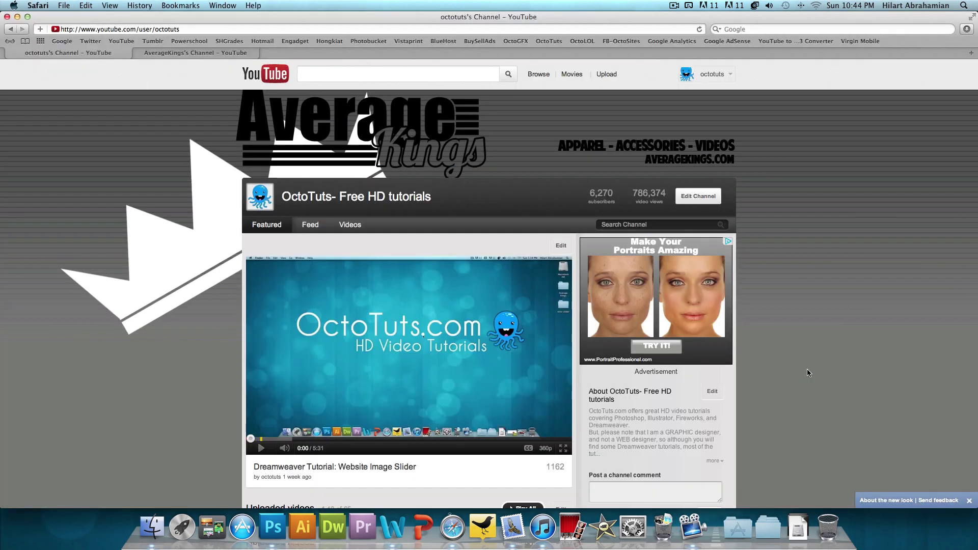
# Step: Replace the old channel background with the uploaded ytbgtemplate_partner.png
pyautogui.click(712, 197)
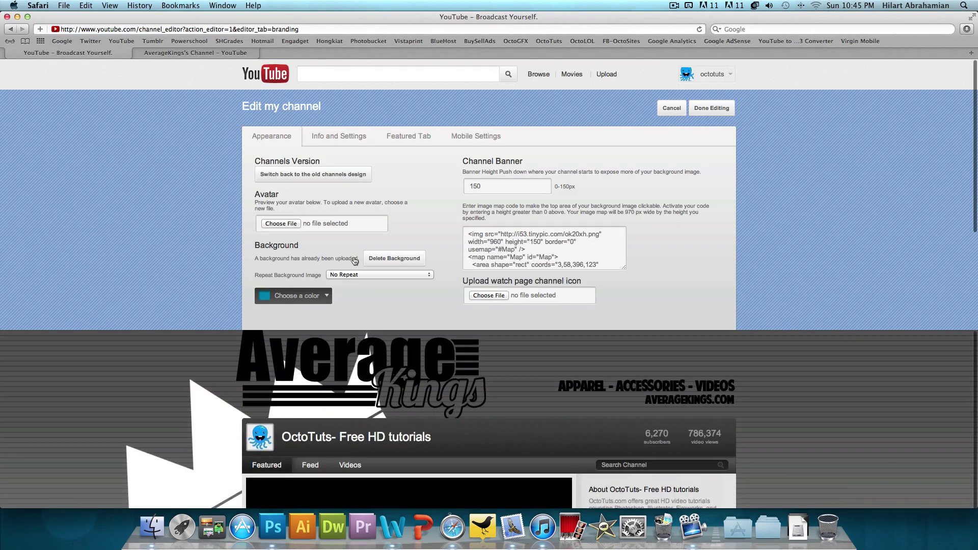
pyautogui.click(389, 258)
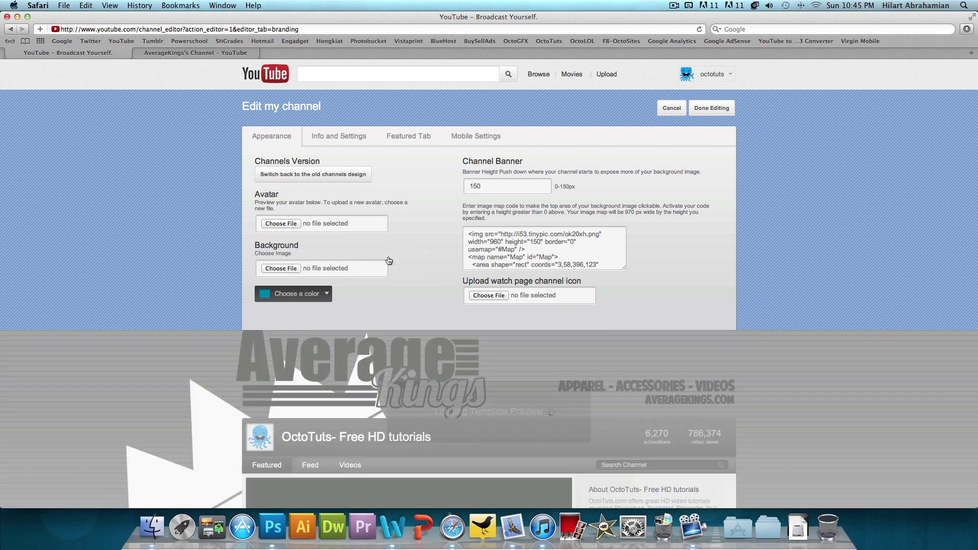
pyautogui.click(287, 271)
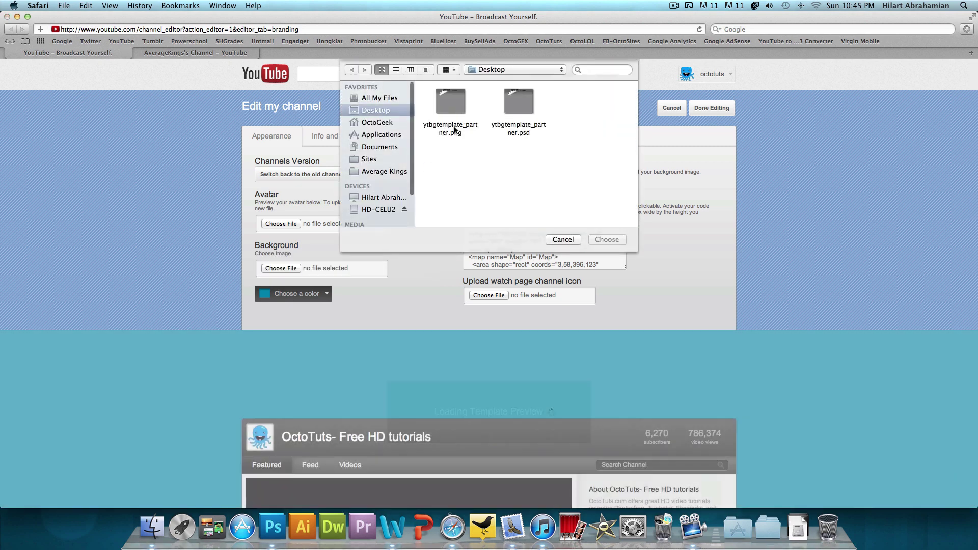
pyautogui.click(452, 129)
pyautogui.press('Return')
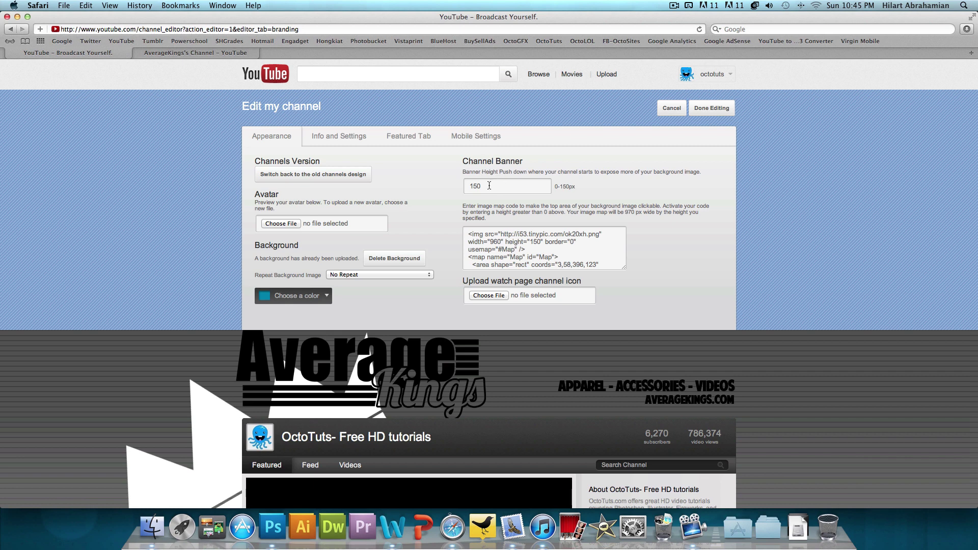
# Step: Review the 150 banner height value and the image-map code in the banner field
pyautogui.moveTo(490, 185); pyautogui.dragTo(461, 186)
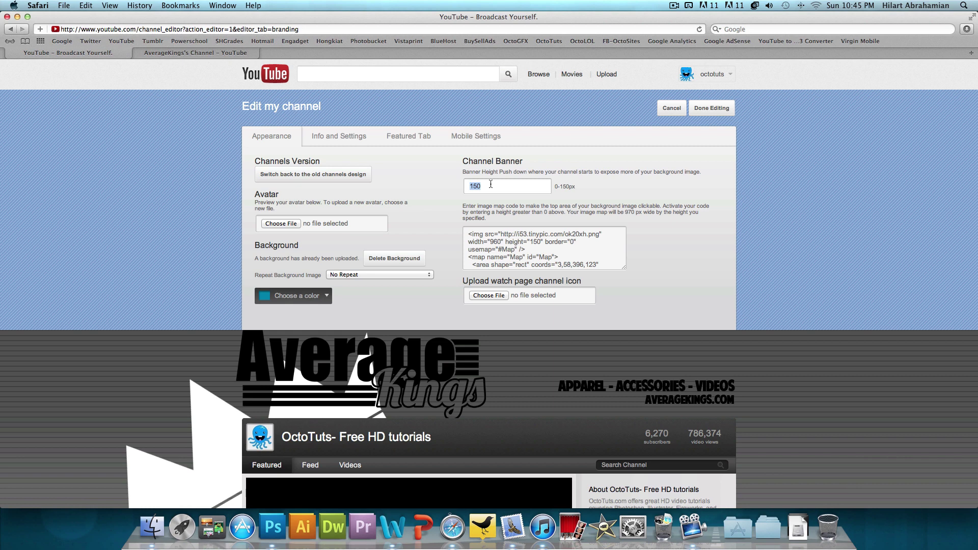
pyautogui.click(479, 321)
pyautogui.moveTo(469, 237); pyautogui.dragTo(539, 275)
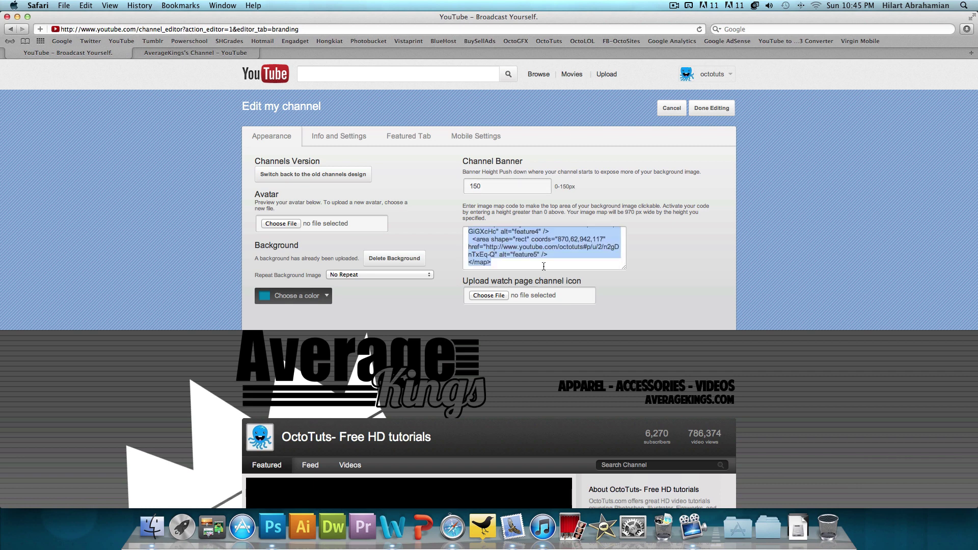
pyautogui.click(544, 266)
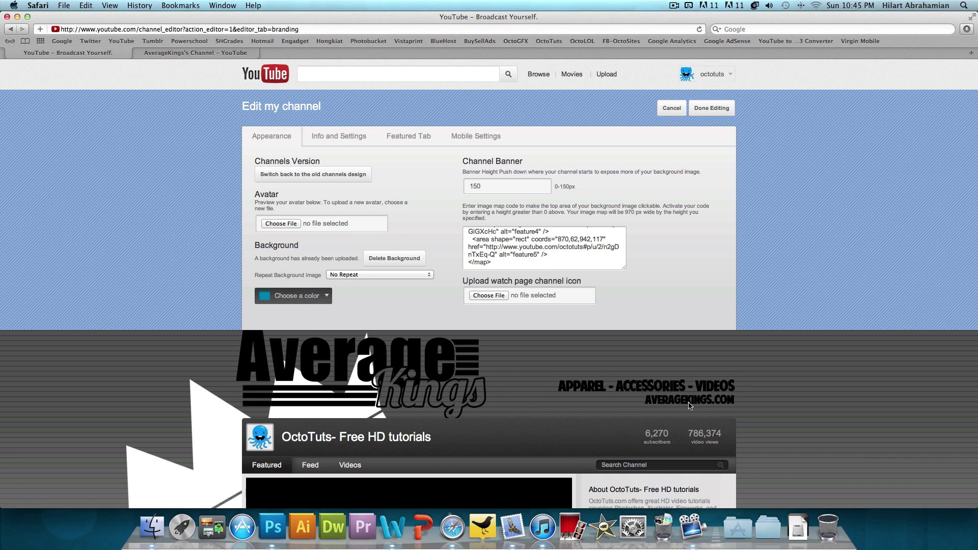
pyautogui.moveTo(492, 255); pyautogui.dragTo(467, 223)
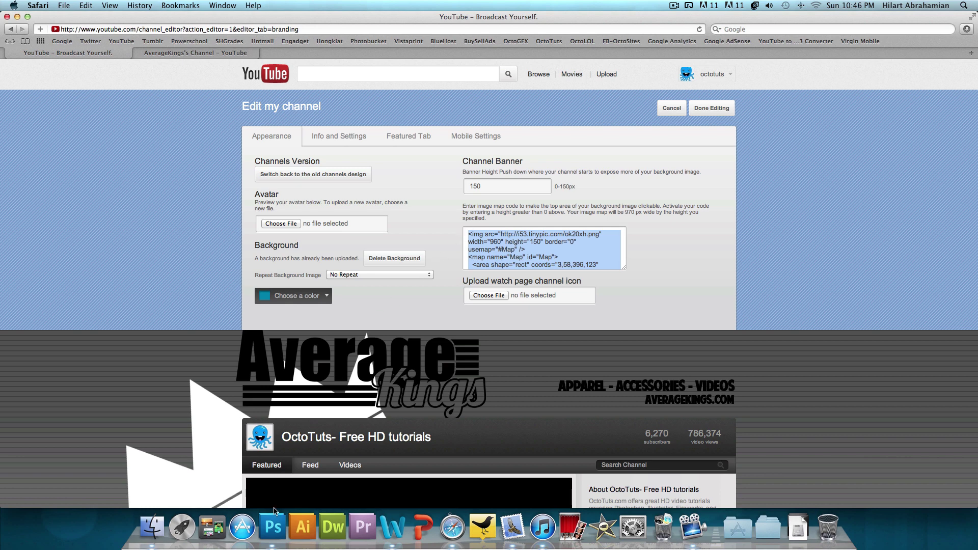
# Step: Crop the Photoshop document to the top strip with the logo and tagline
pyautogui.click(273, 526)
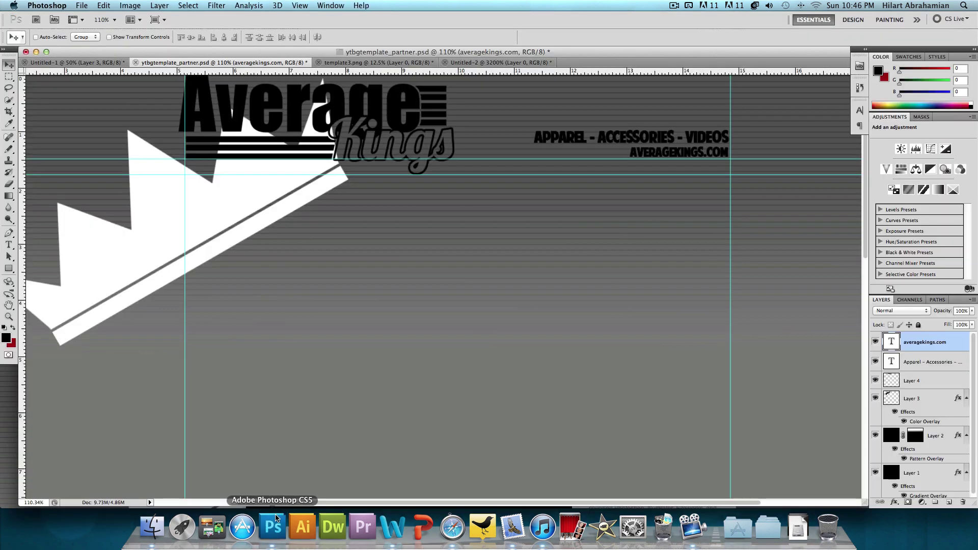
pyautogui.click(9, 77)
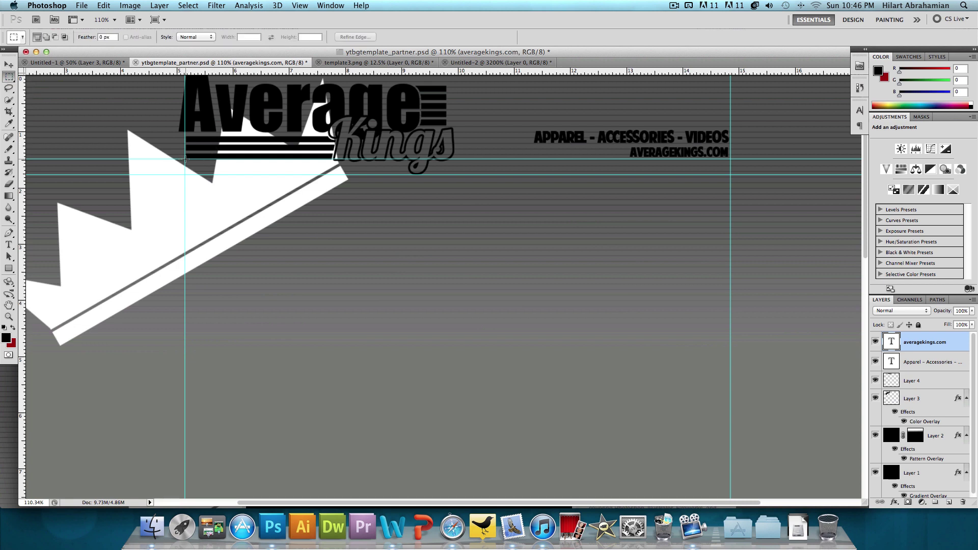
pyautogui.moveTo(367, 67); pyautogui.dragTo(730, 59)
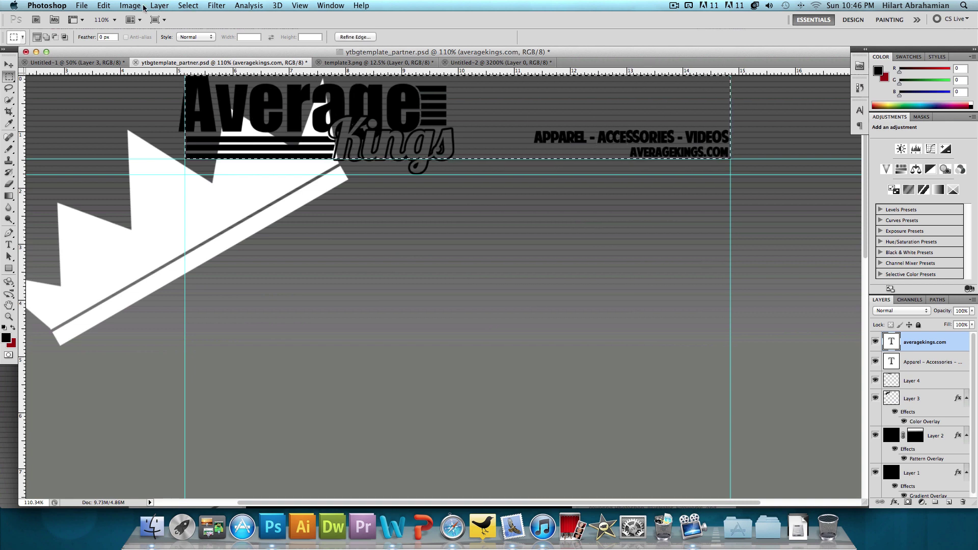
pyautogui.click(118, 7)
pyautogui.moveTo(130, 5)
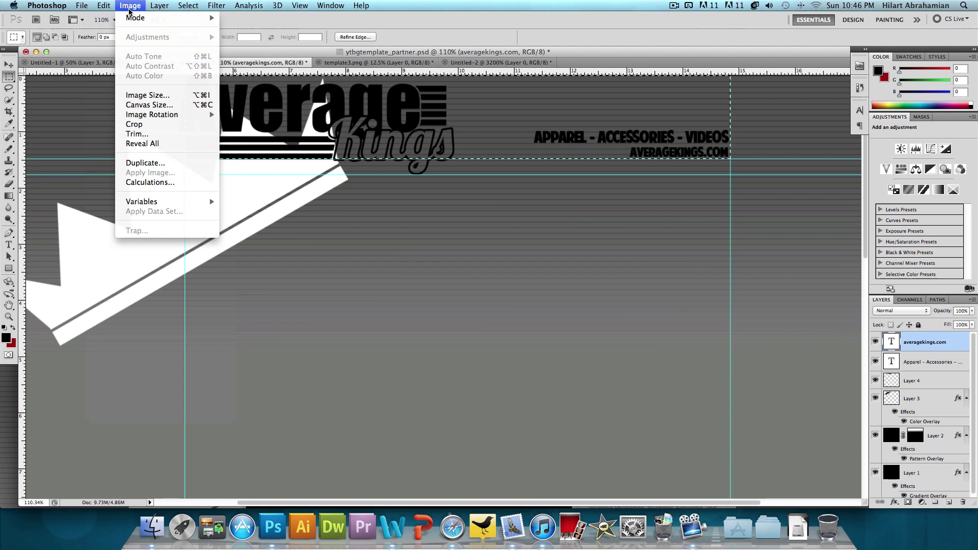
pyautogui.click(147, 124)
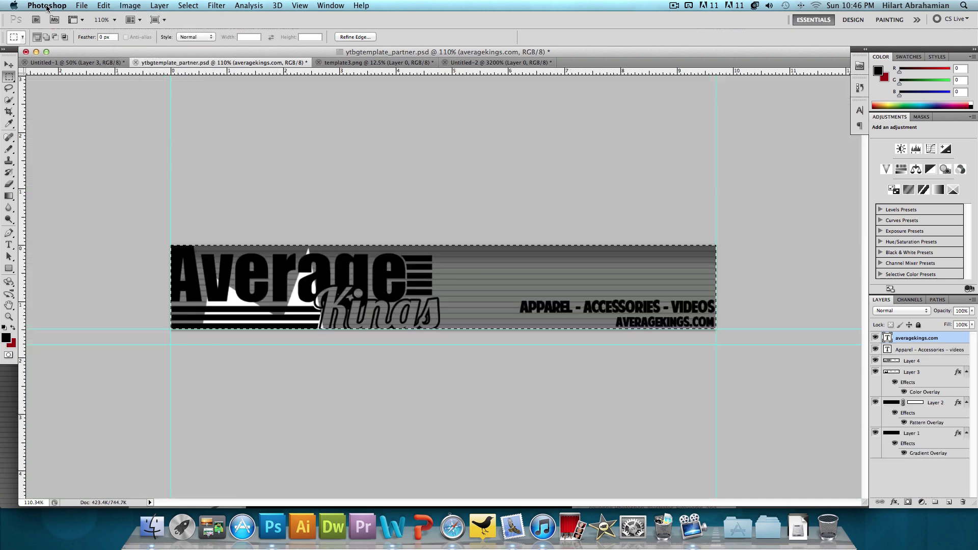
# Step: Save the cropped strip as banner.png in PNG format with default options
pyautogui.click(80, 5)
pyautogui.click(102, 156)
pyautogui.write('banner')
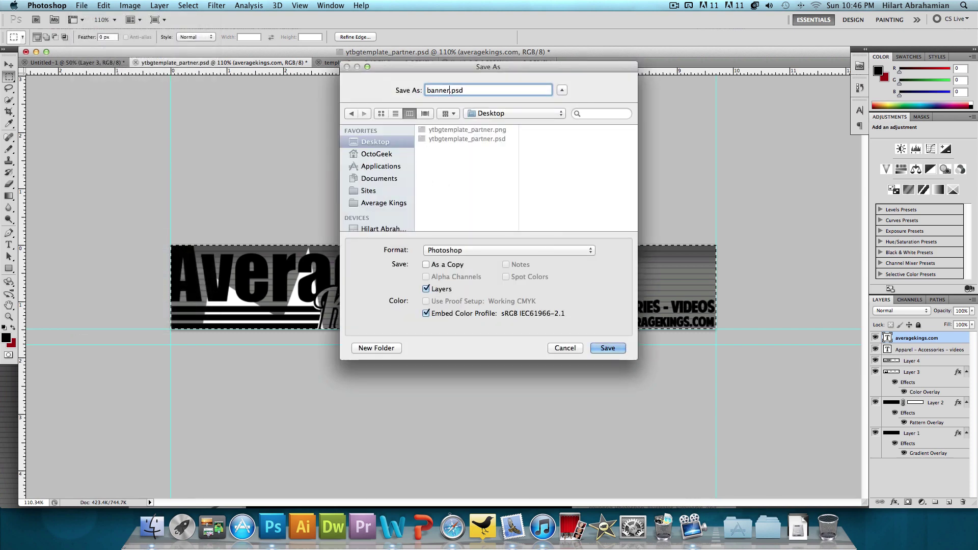
pyautogui.click(479, 250)
pyautogui.click(482, 376)
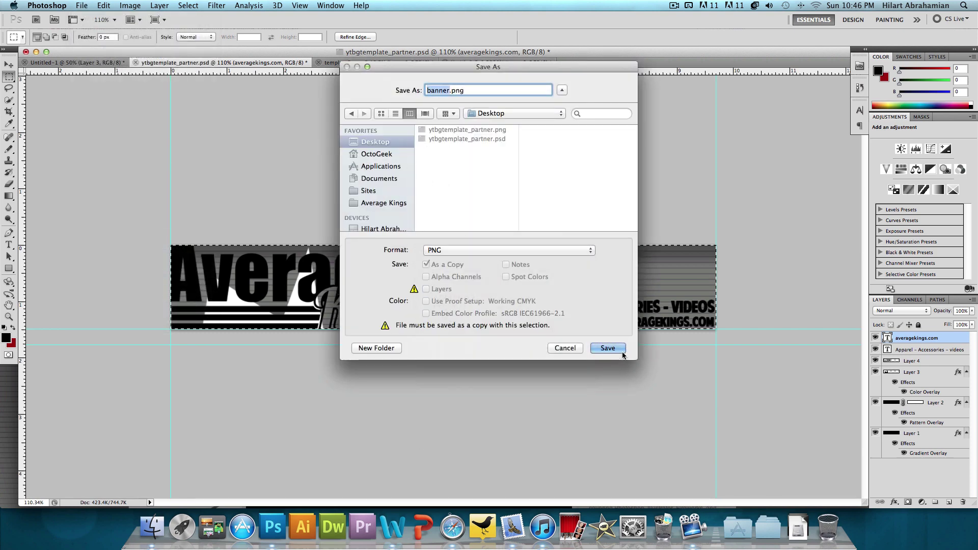
pyautogui.click(619, 350)
pyautogui.click(529, 179)
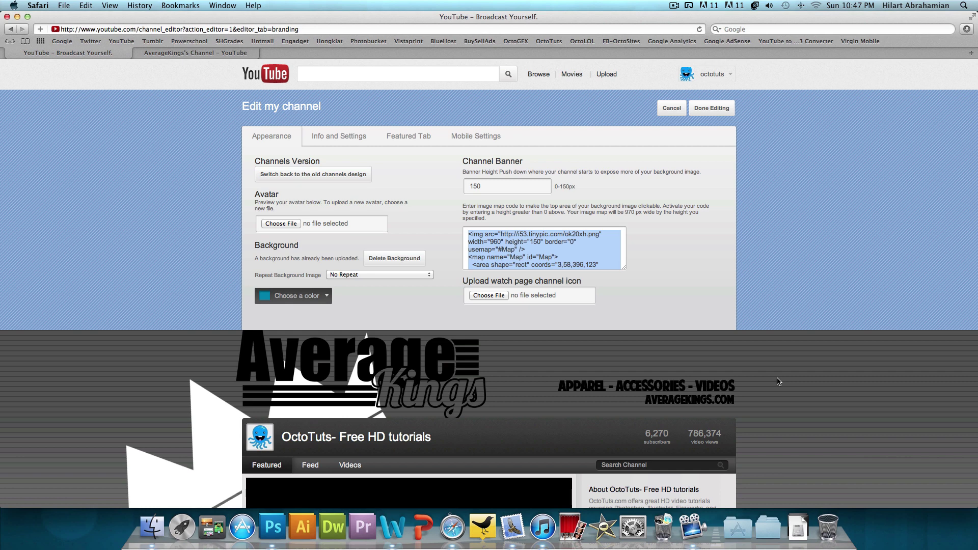
# Step: Check the striped background on the channel page, then minimize Safari and hide Photoshop
pyautogui.scroll(-5, 778, 381)
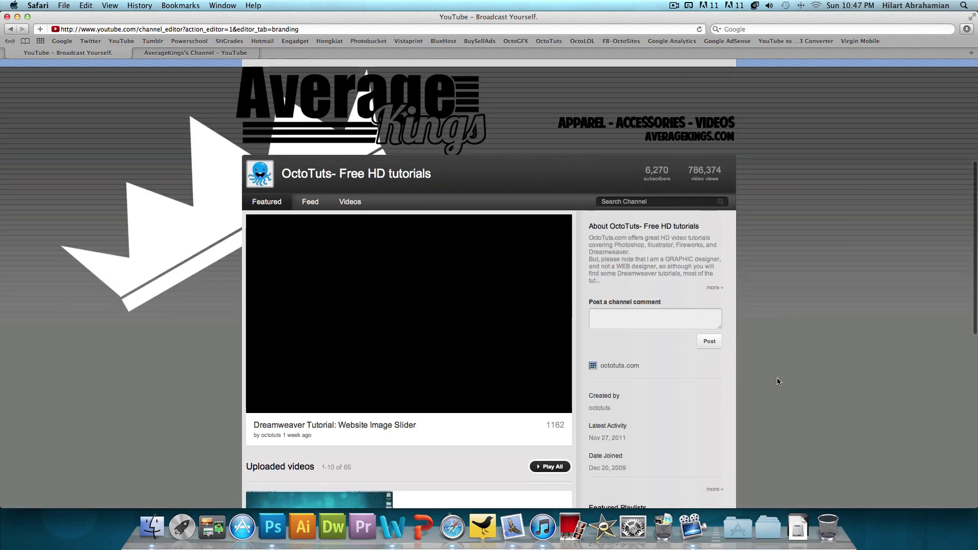
pyautogui.click(17, 18)
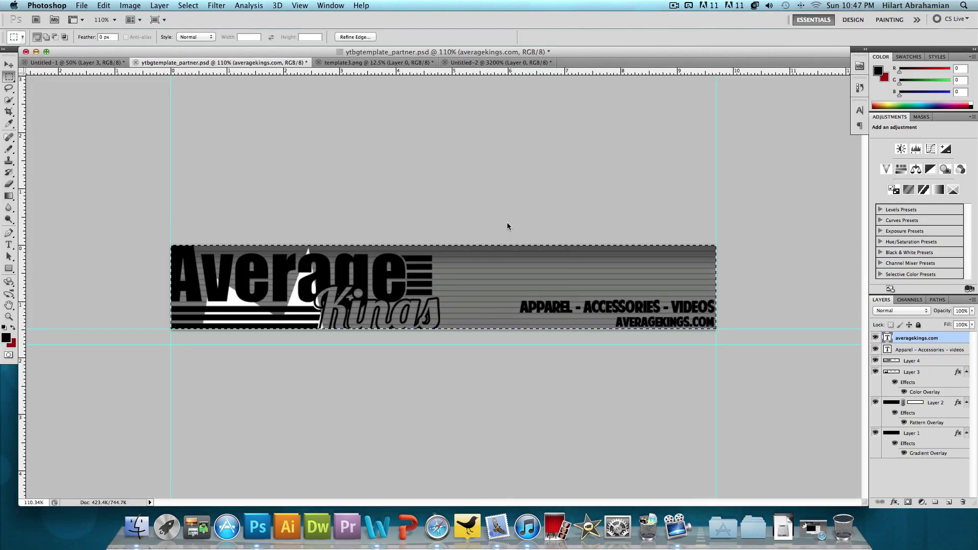
pyautogui.press('super+m')
pyautogui.press('super+h')
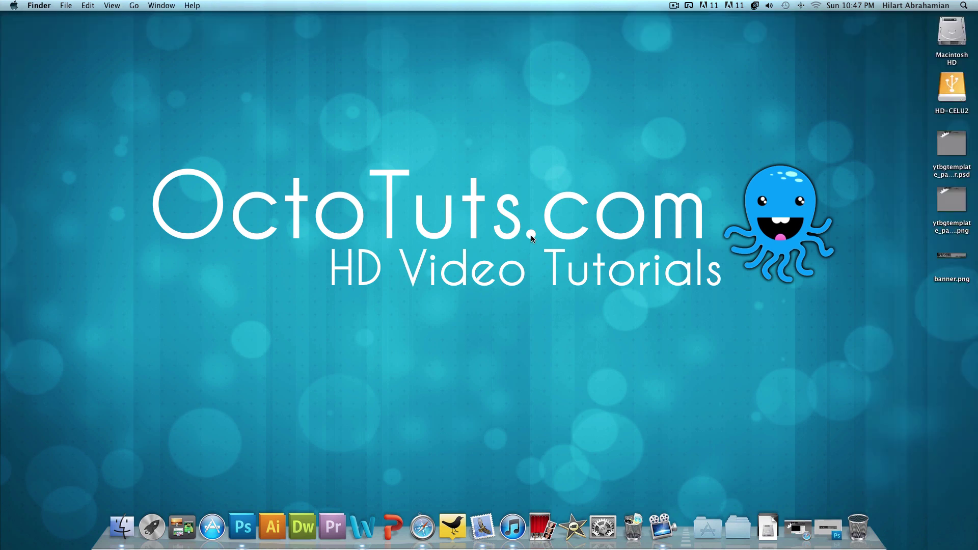